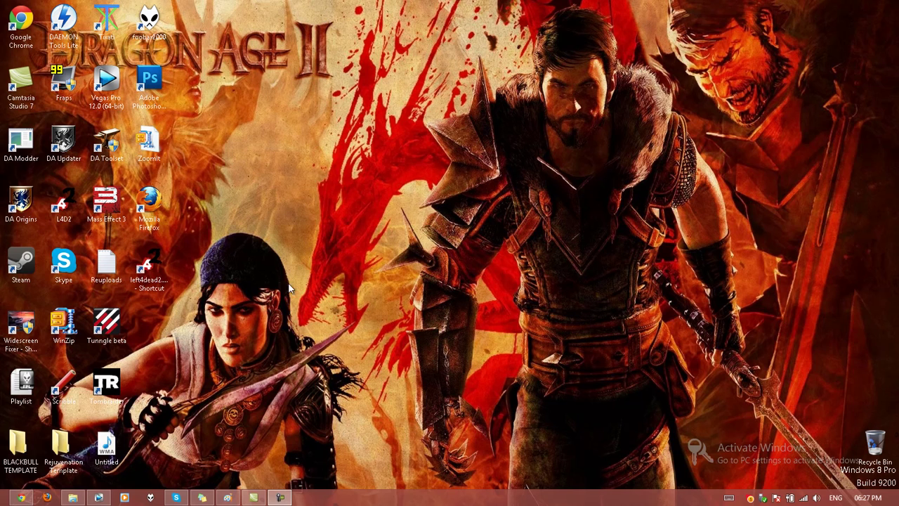
# Restore the empty, untitled Vegas Pro project window from the taskbar
pyautogui.click(109, 499)
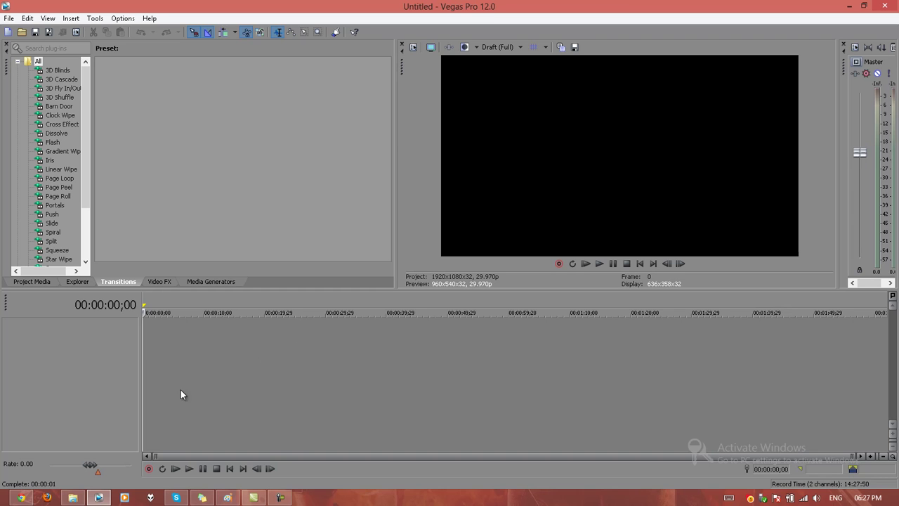
# Drag the Citadel 'The End of an Era' video from Downloads onto the timeline
pyautogui.click(74, 498)
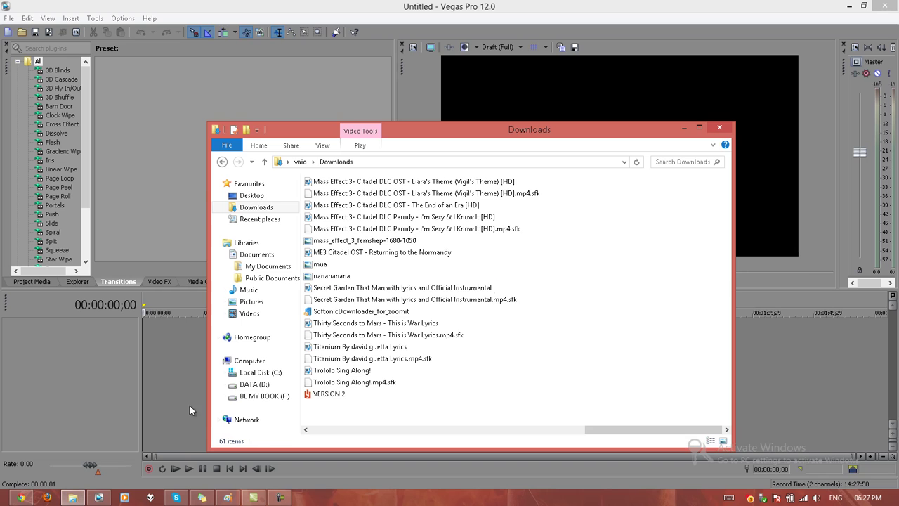
pyautogui.click(447, 293)
pyautogui.click(442, 348)
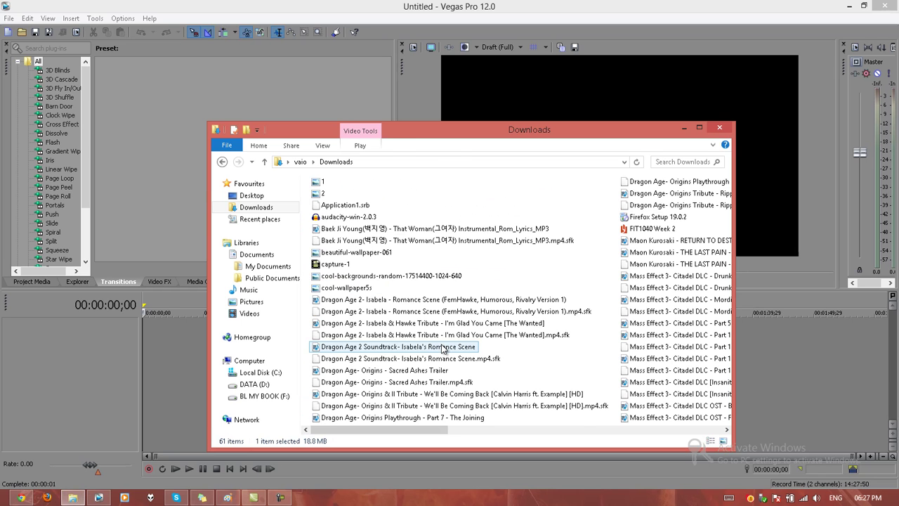
pyautogui.press('s')
pyautogui.moveTo(456, 137); pyautogui.dragTo(660, 141)
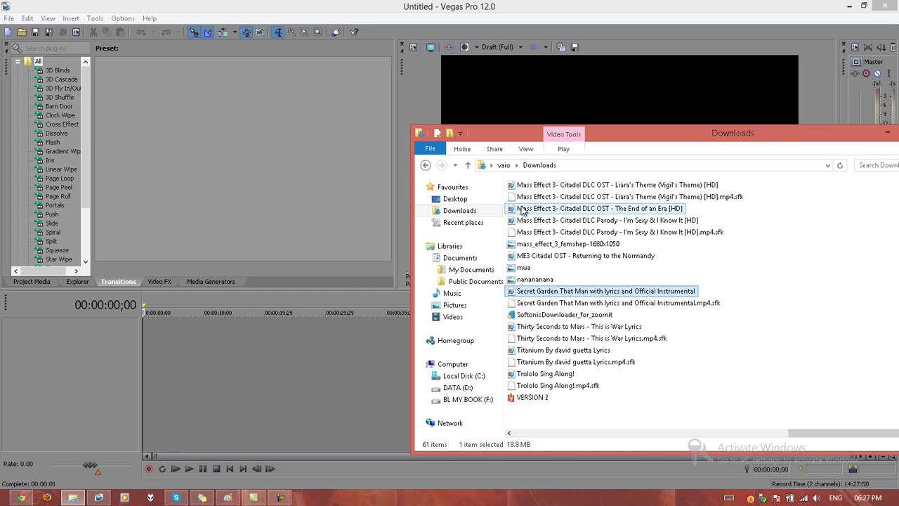
pyautogui.moveTo(521, 213); pyautogui.dragTo(283, 369)
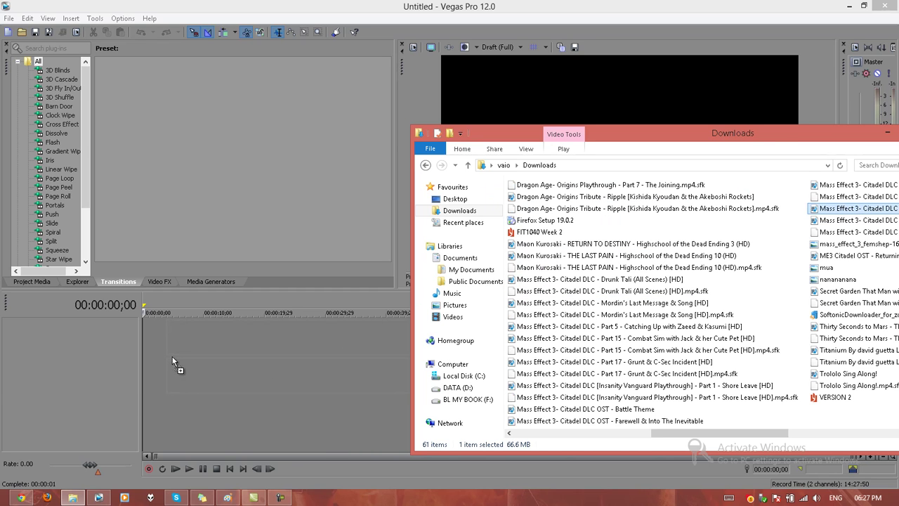
pyautogui.moveTo(172, 356); pyautogui.dragTo(140, 337)
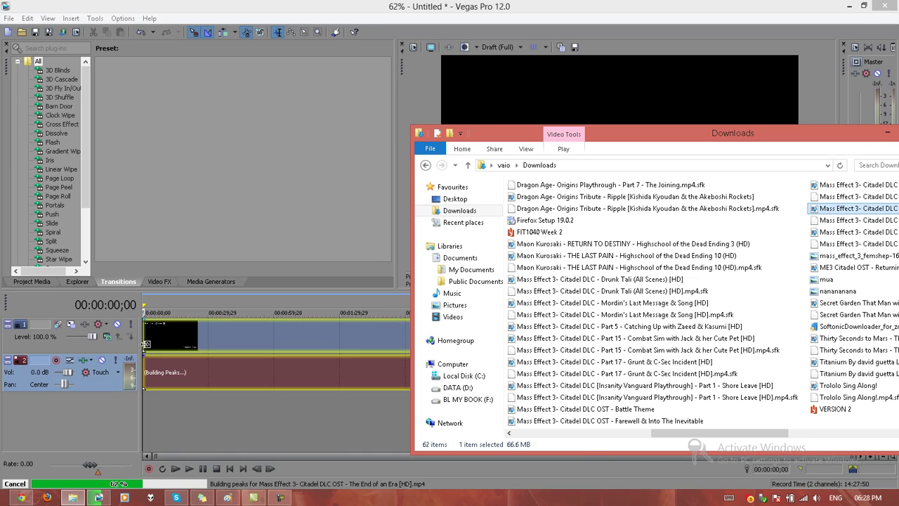
# Insert an empty video track and an empty audio track in the timeline
pyautogui.click(142, 402)
pyautogui.rightClick(119, 403)
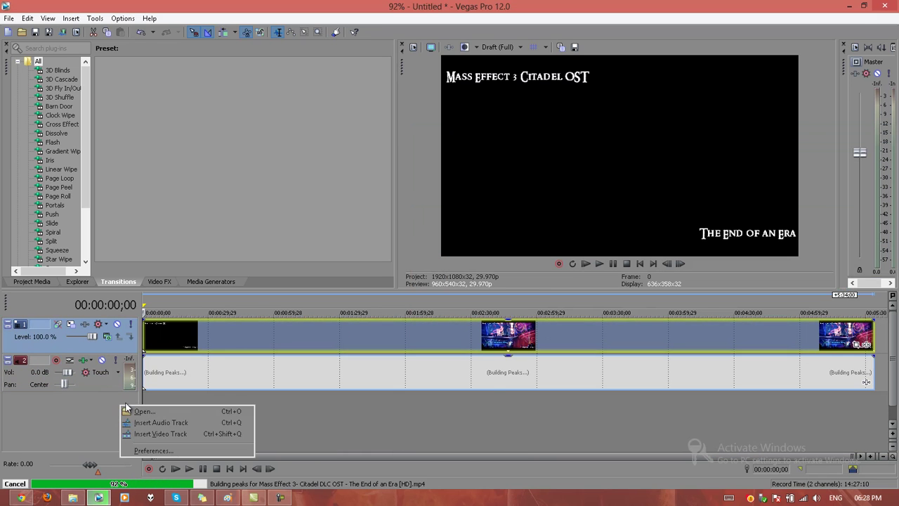
pyautogui.click(147, 433)
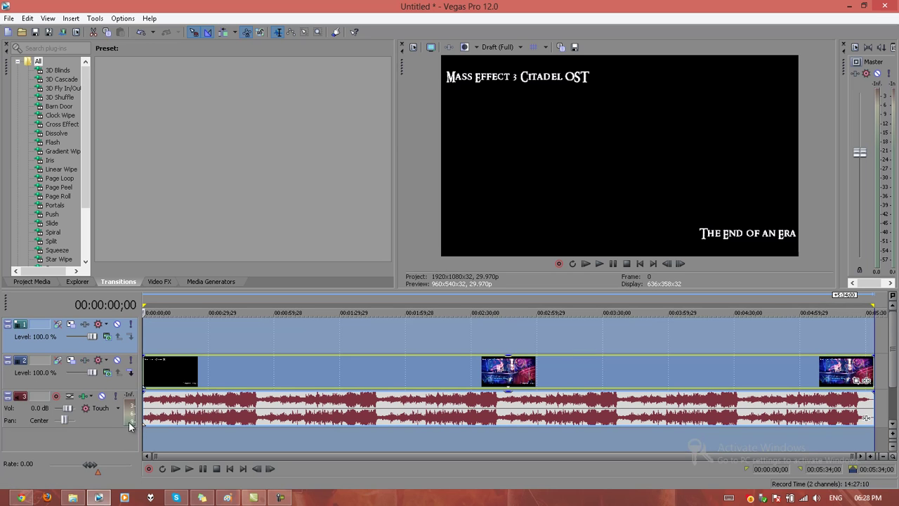
pyautogui.rightClick(116, 436)
pyautogui.click(164, 402)
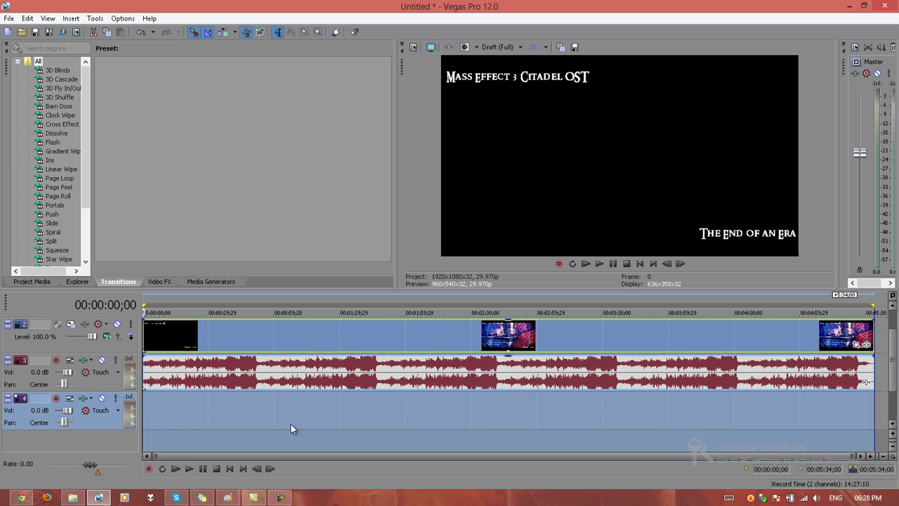
pyautogui.rightClick(91, 420)
# Place the playhead around 49 seconds and delete the extra empty audio track
pyautogui.click(241, 413)
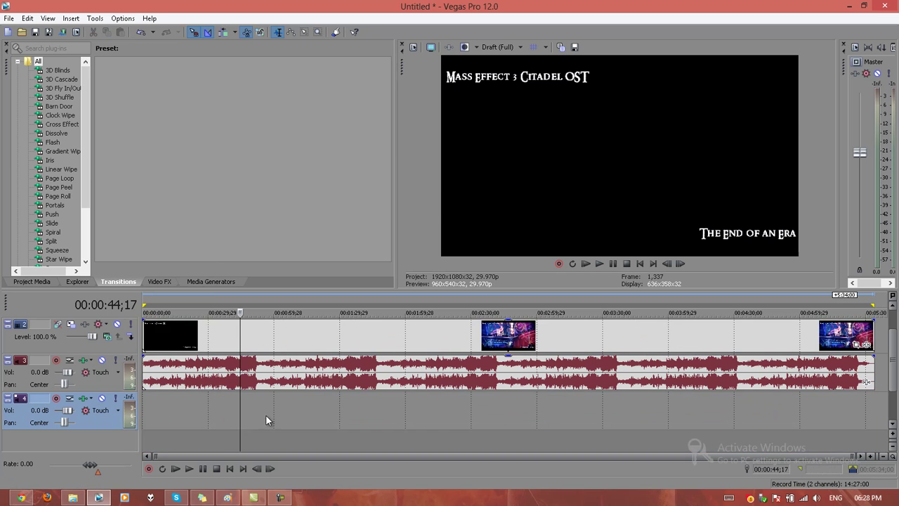
pyautogui.scroll(-1, 274, 404)
pyautogui.moveTo(258, 383); pyautogui.dragTo(251, 383)
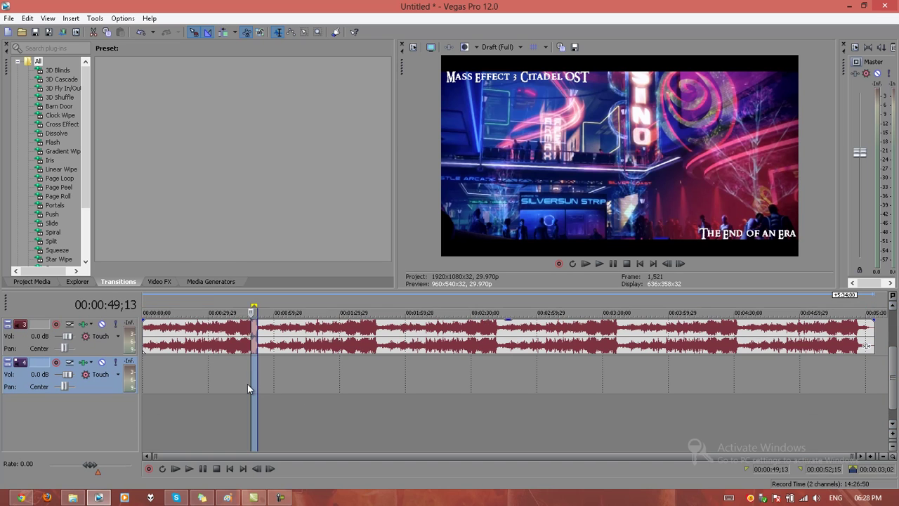
pyautogui.rightClick(85, 383)
pyautogui.click(129, 215)
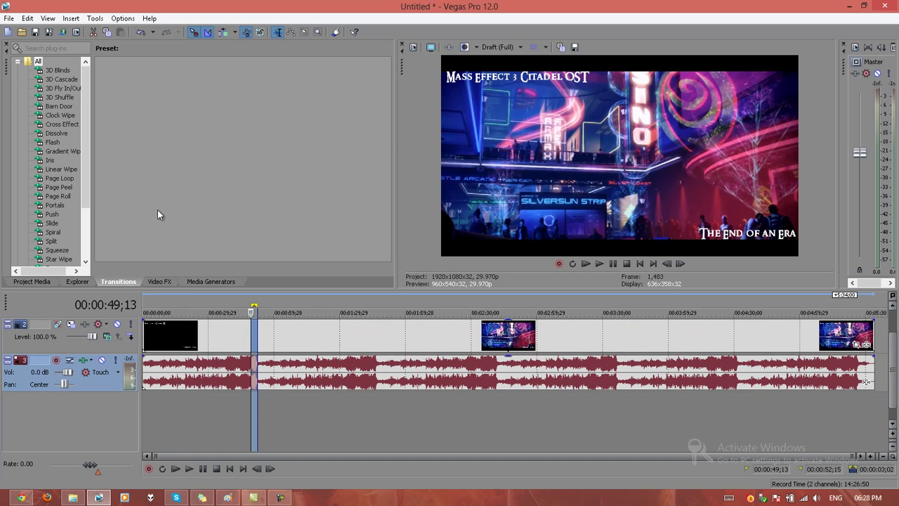
pyautogui.press('alt')
# Add the Drunk Tali video from Downloads on its own new tracks
pyautogui.hotkey('alt', 'Tab')
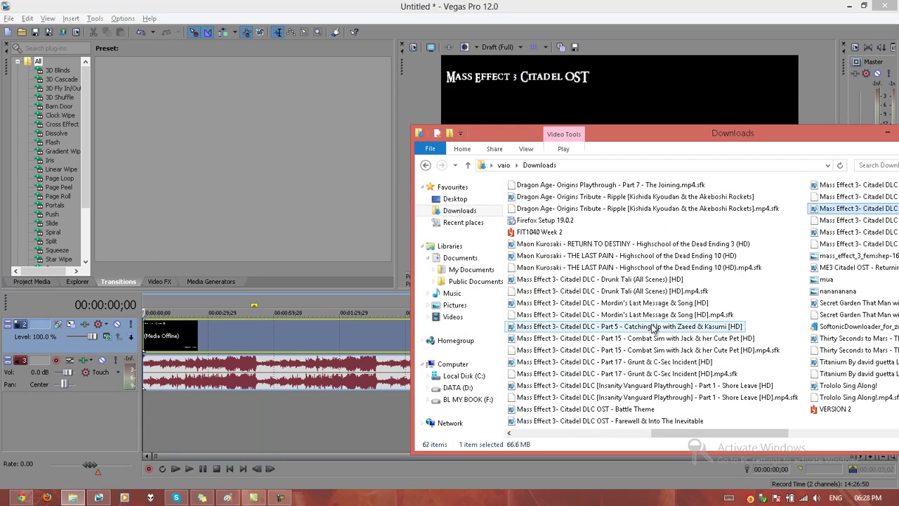
pyautogui.moveTo(618, 280); pyautogui.dragTo(147, 408)
pyautogui.click(233, 407)
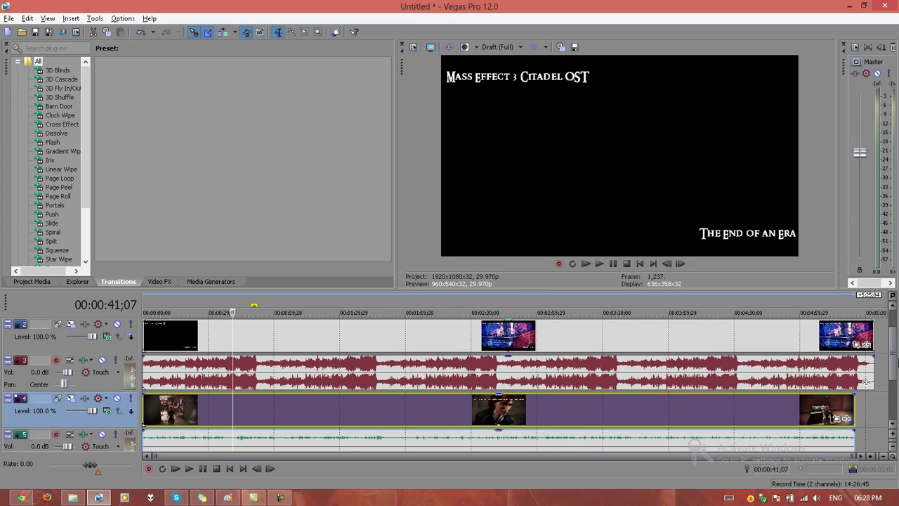
pyautogui.scroll(-1, 885, 396)
pyautogui.scroll(-1, 885, 395)
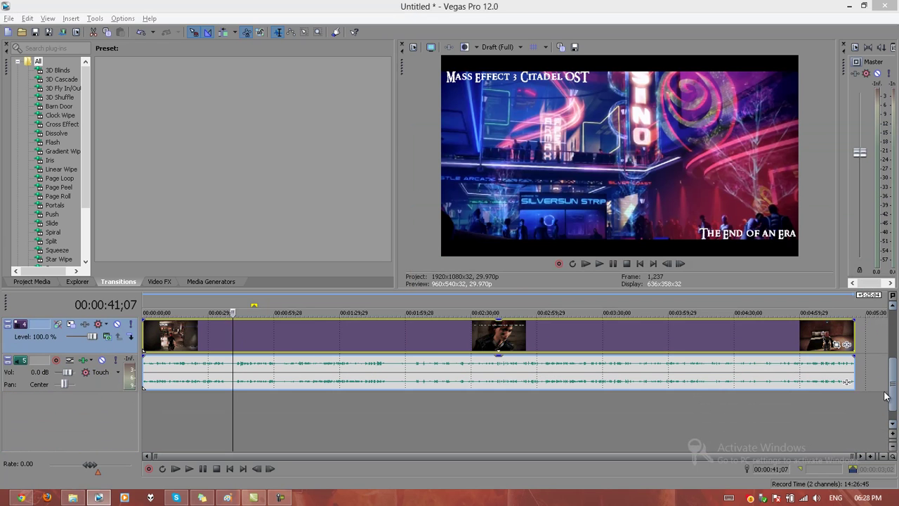
# Add the This is War video from Downloads on its own new tracks
pyautogui.hotkey('alt', 'Tab')
pyautogui.click(822, 350)
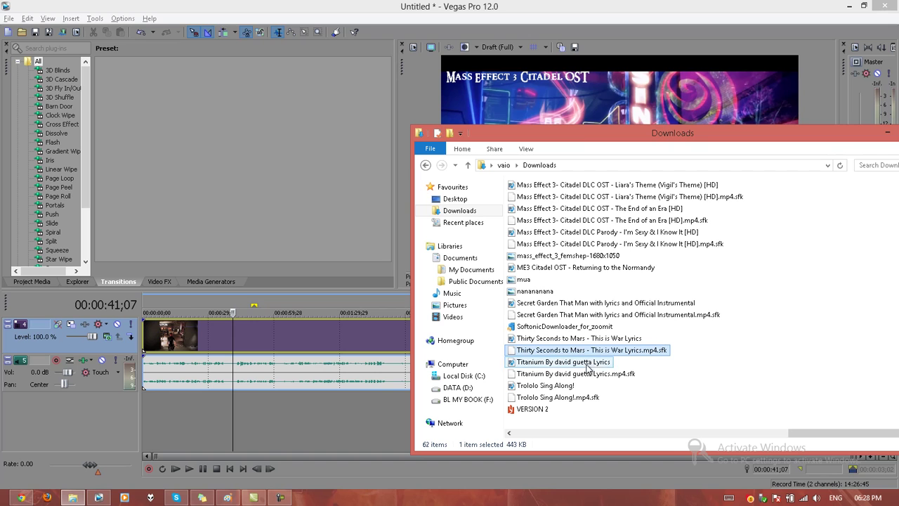
pyautogui.moveTo(578, 338)
pyautogui.mouseDown()
pyautogui.moveTo(133, 406)
pyautogui.moveTo(303, 404)
pyautogui.mouseUp()
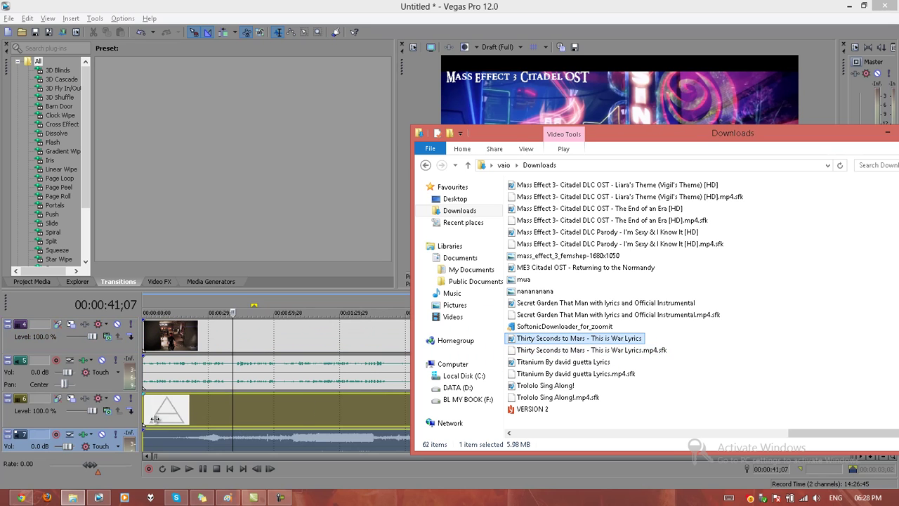
pyautogui.moveTo(142, 410); pyautogui.dragTo(142, 410)
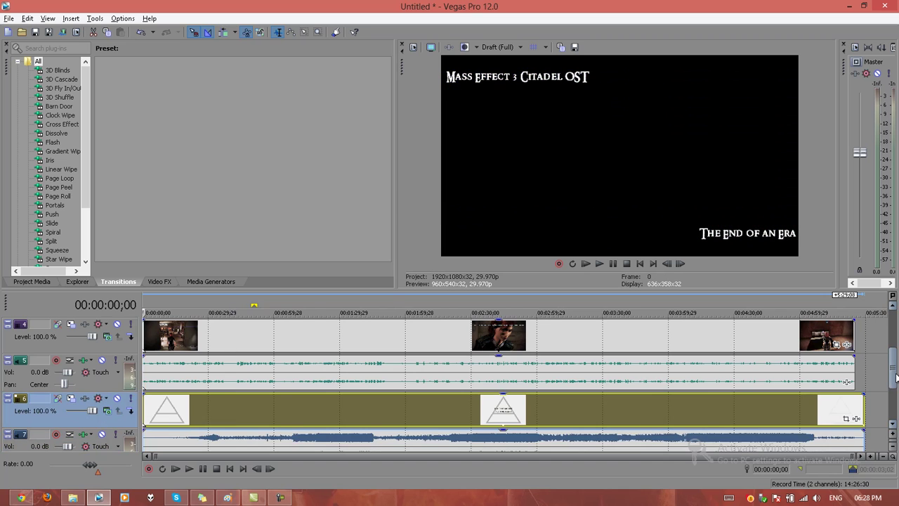
pyautogui.scroll(-3, 892, 415)
# Add the Citadel 'I'm Sexy & I Know It' parody video on new tracks
pyautogui.hotkey('alt', 'Tab')
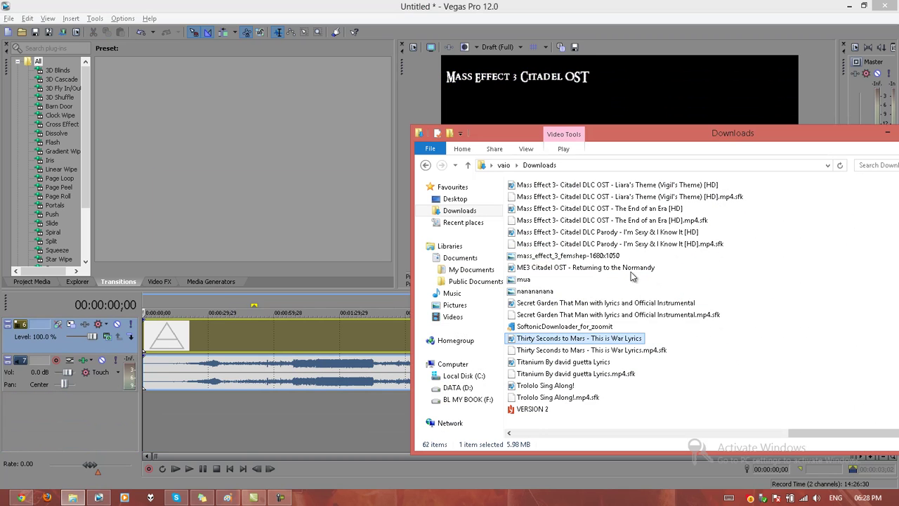
pyautogui.moveTo(520, 207)
pyautogui.mouseDown()
pyautogui.moveTo(539, 246)
pyautogui.moveTo(609, 237)
pyautogui.moveTo(149, 416)
pyautogui.mouseUp()
pyautogui.click(610, 237)
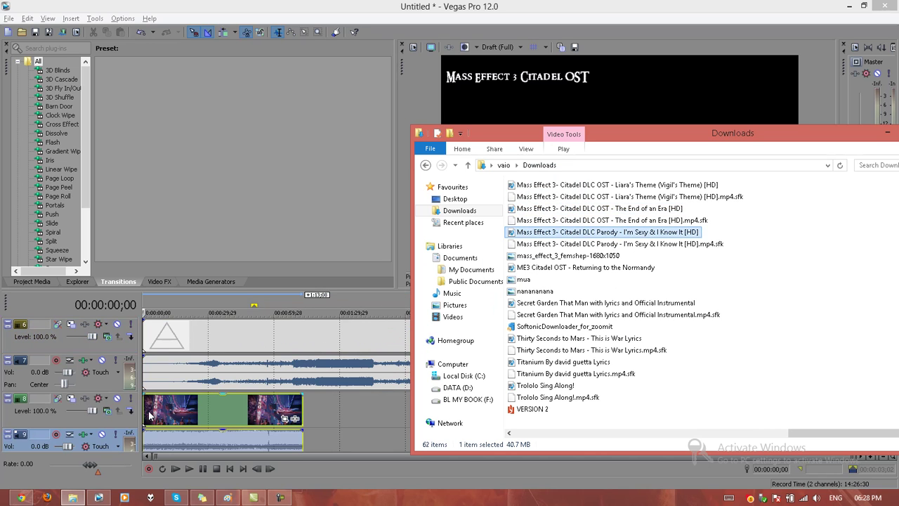
pyautogui.click(147, 416)
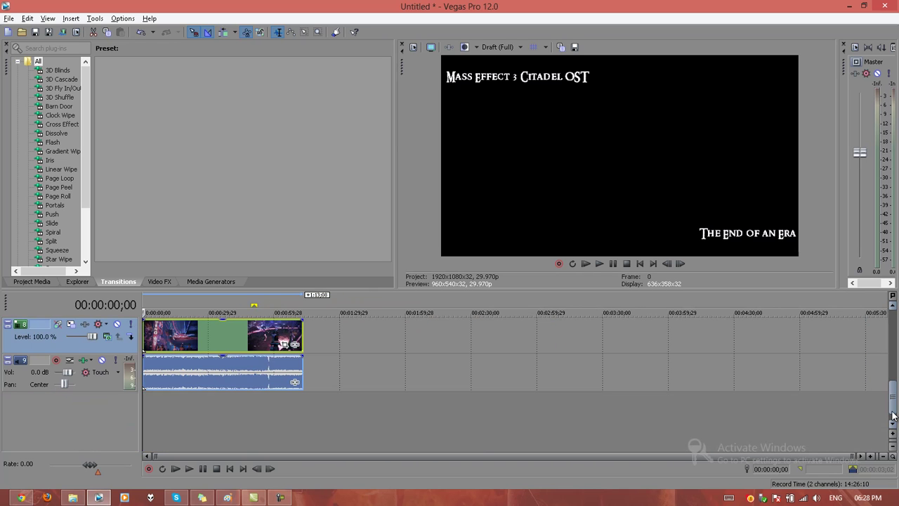
pyautogui.click(893, 416)
pyautogui.moveTo(892, 393); pyautogui.dragTo(895, 336)
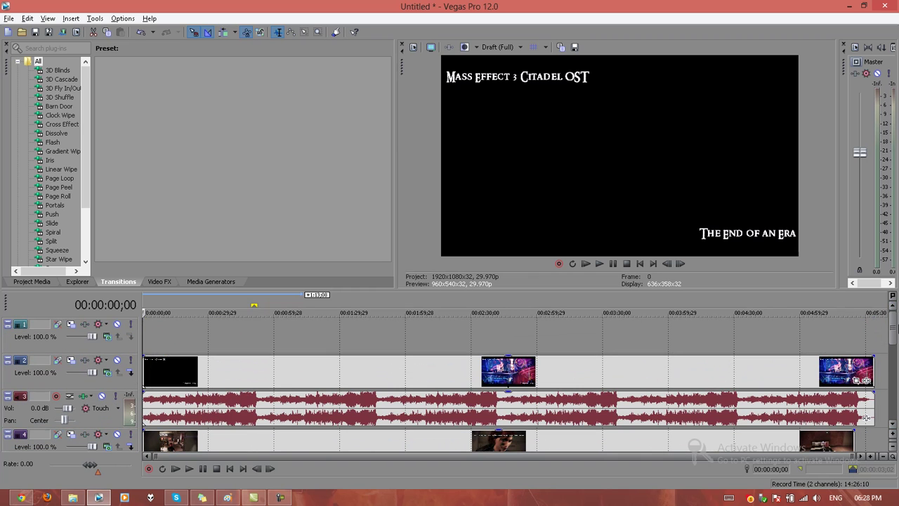
# Delete the empty top video track and place the playhead near the Citadel clip's end
pyautogui.rightClick(113, 344)
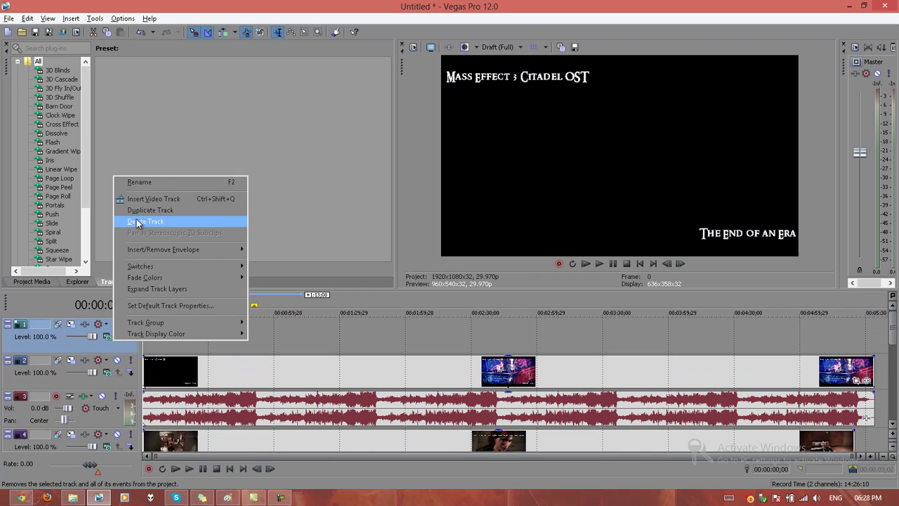
pyautogui.click(139, 224)
pyautogui.moveTo(893, 338)
pyautogui.mouseDown()
pyautogui.moveTo(897, 368)
pyautogui.moveTo(897, 314)
pyautogui.mouseUp()
pyautogui.click(843, 344)
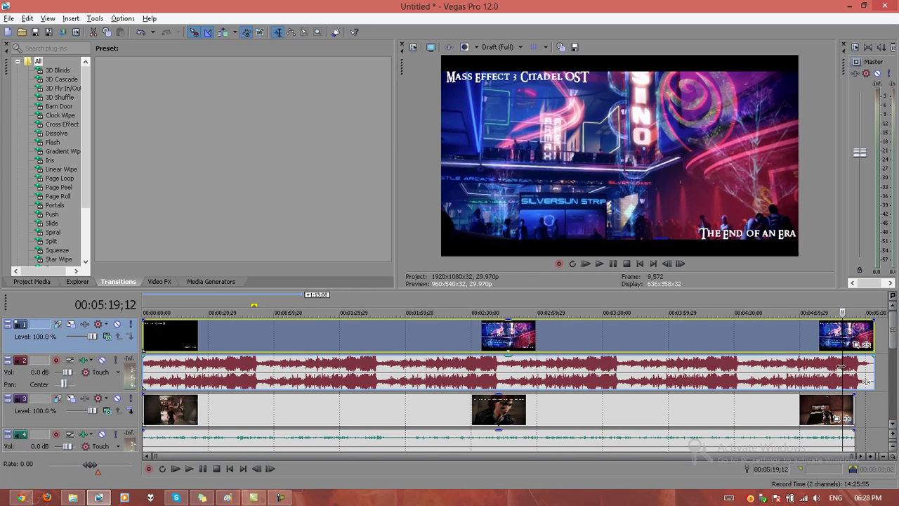
pyautogui.scroll(2, 835, 354)
pyautogui.scroll(5, 835, 354)
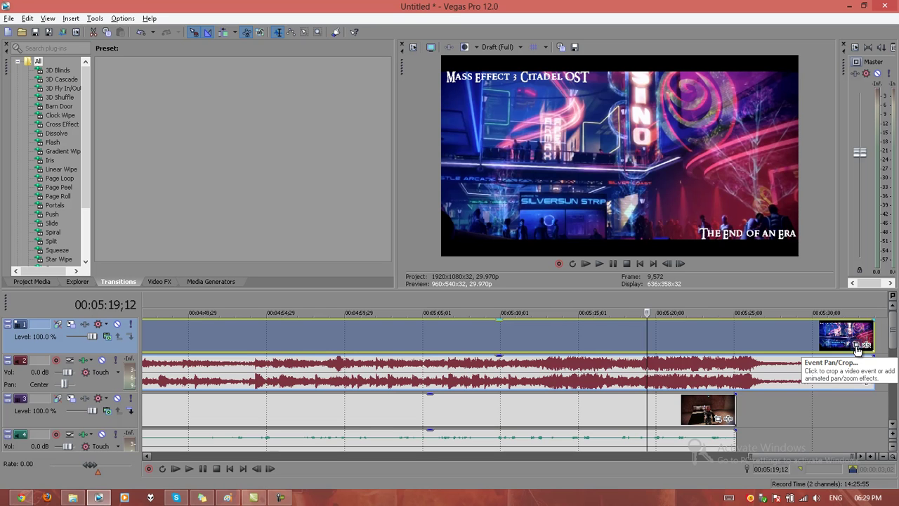
# Open Pan/Crop for the End of an Era clip, leaving position and rotation at defaults
pyautogui.click(857, 346)
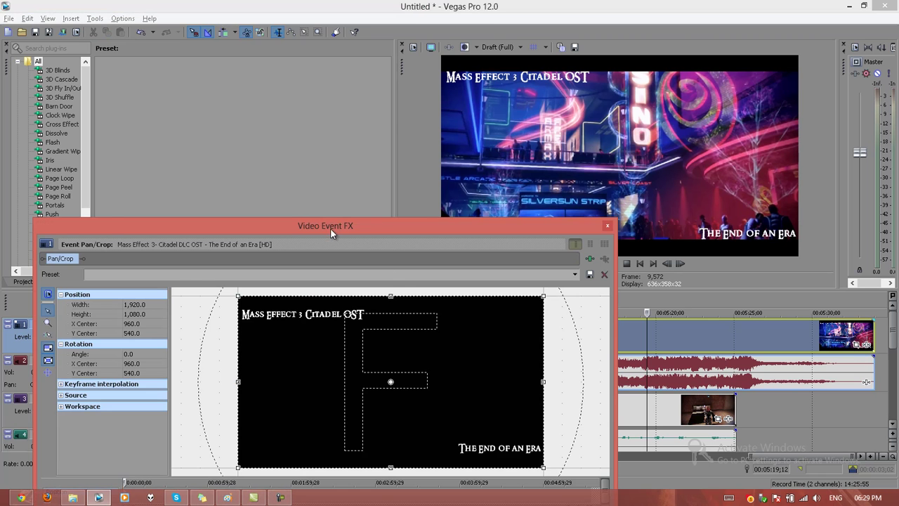
pyautogui.moveTo(332, 233)
pyautogui.mouseDown()
pyautogui.moveTo(407, 16)
pyautogui.moveTo(413, 109)
pyautogui.mouseUp()
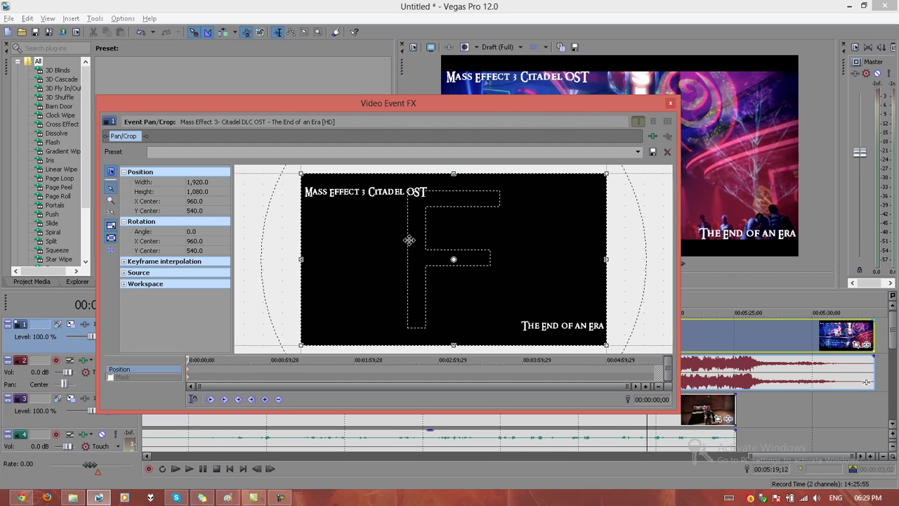
pyautogui.scroll(1, 409, 240)
pyautogui.scroll(1, 409, 241)
pyautogui.scroll(1, 409, 240)
pyautogui.scroll(1, 409, 241)
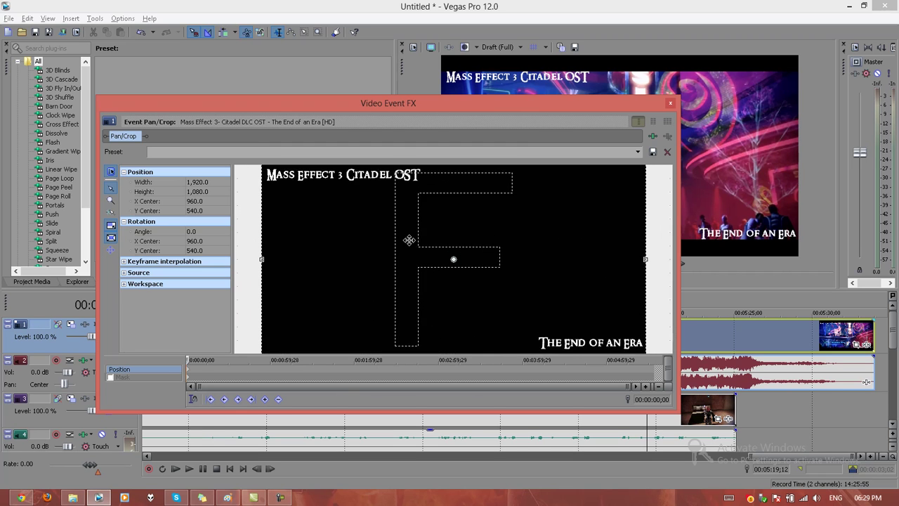
pyautogui.scroll(-1, 409, 241)
pyautogui.scroll(-1, 409, 240)
pyautogui.scroll(1, 409, 240)
pyautogui.scroll(1, 408, 240)
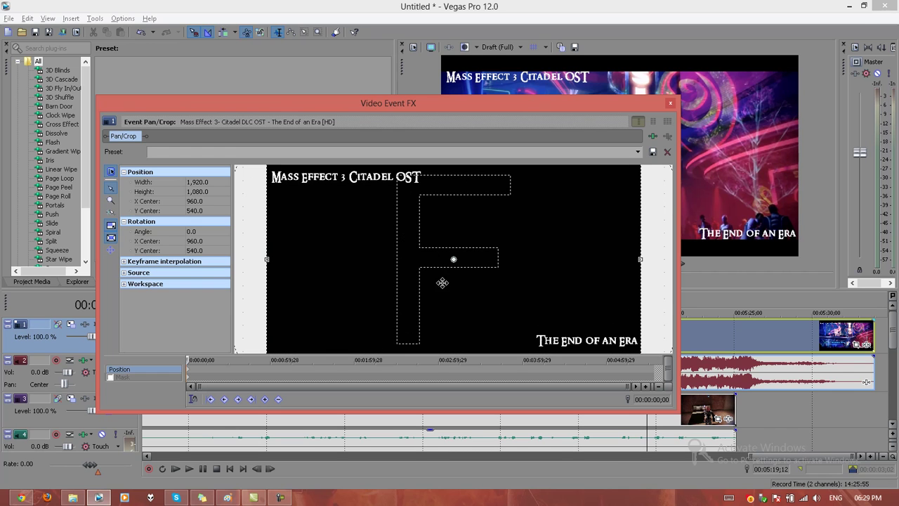
# Reopen the Citadel clip's Pan/Crop with the window moved off the preview
pyautogui.click(671, 104)
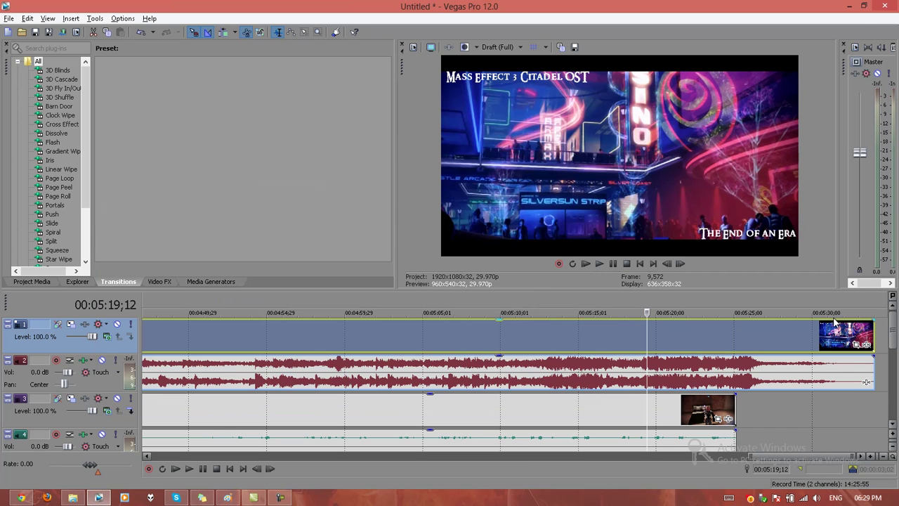
pyautogui.click(857, 346)
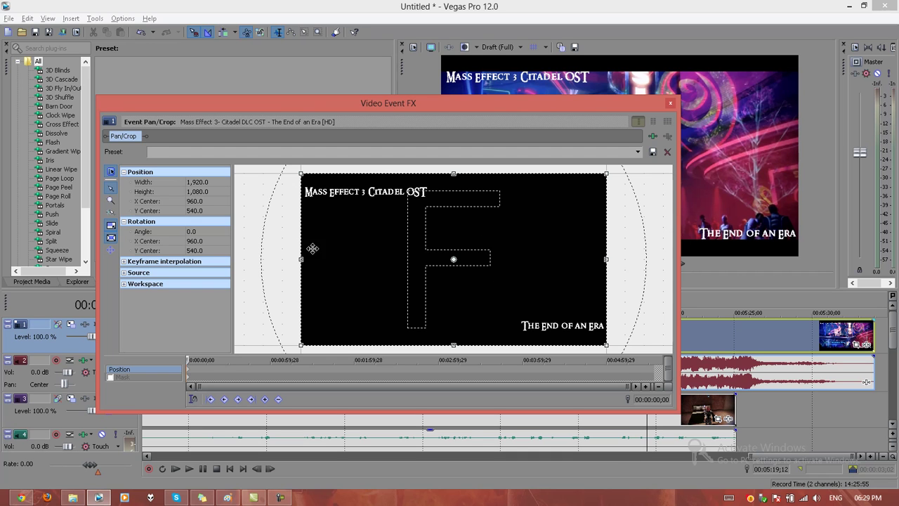
pyautogui.scroll(-1, 357, 237)
pyautogui.scroll(-2, 360, 237)
pyautogui.scroll(-1, 379, 243)
pyautogui.scroll(-1, 397, 247)
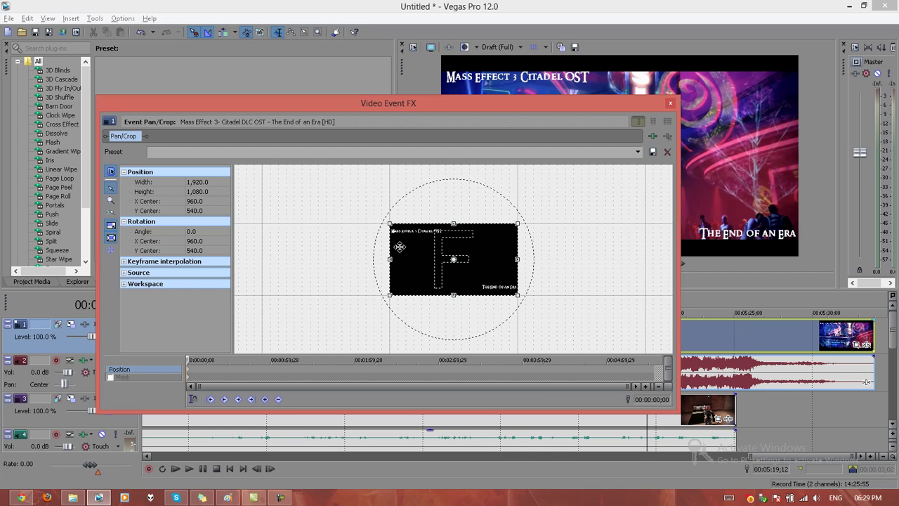
pyautogui.scroll(-1, 456, 243)
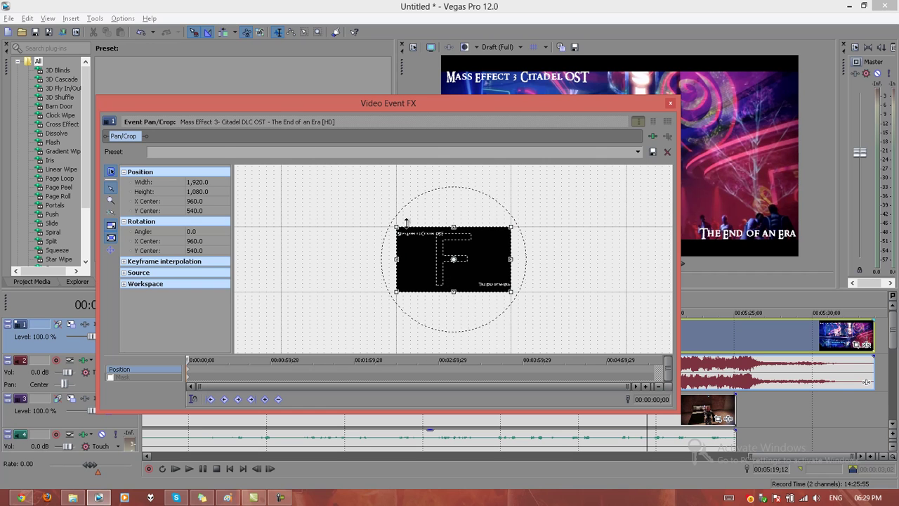
pyautogui.moveTo(449, 113); pyautogui.dragTo(387, 148)
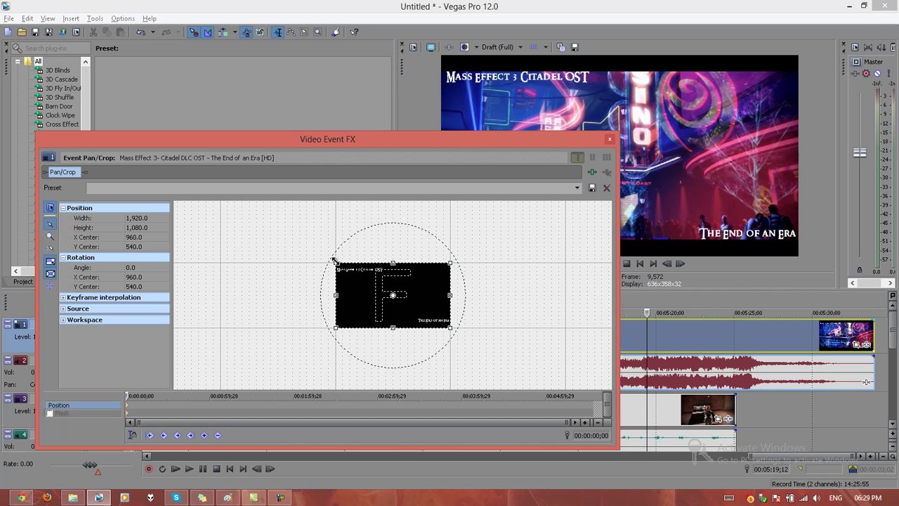
# Shrink the Citadel clip into the top-left quarter, then open Drunk Tali's Pan/Crop
pyautogui.moveTo(334, 260)
pyautogui.mouseDown()
pyautogui.moveTo(184, 229)
pyautogui.moveTo(277, 229)
pyautogui.moveTo(249, 223)
pyautogui.mouseUp()
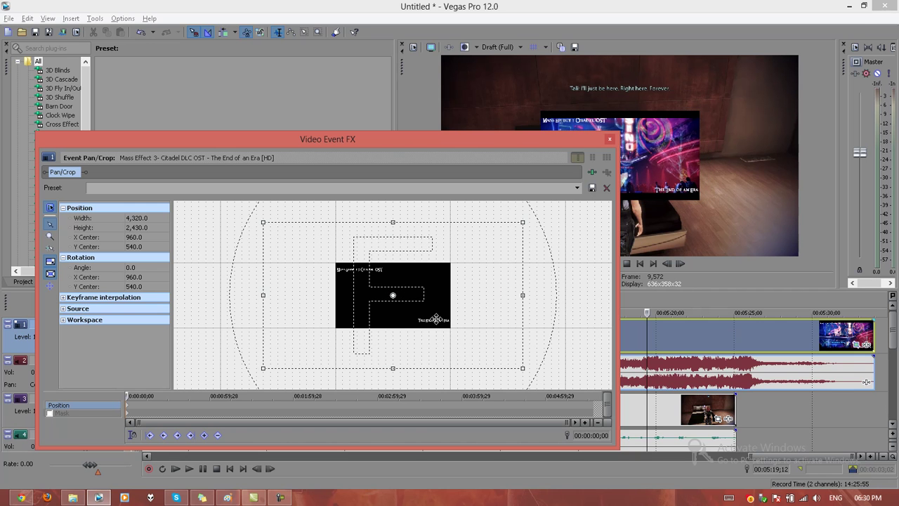
pyautogui.moveTo(408, 301); pyautogui.dragTo(482, 342)
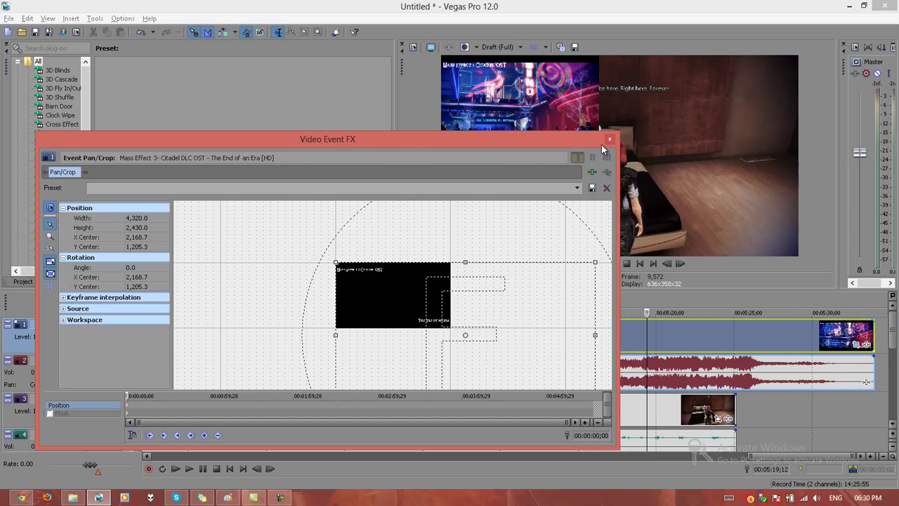
pyautogui.click(609, 139)
pyautogui.scroll(-2, 897, 351)
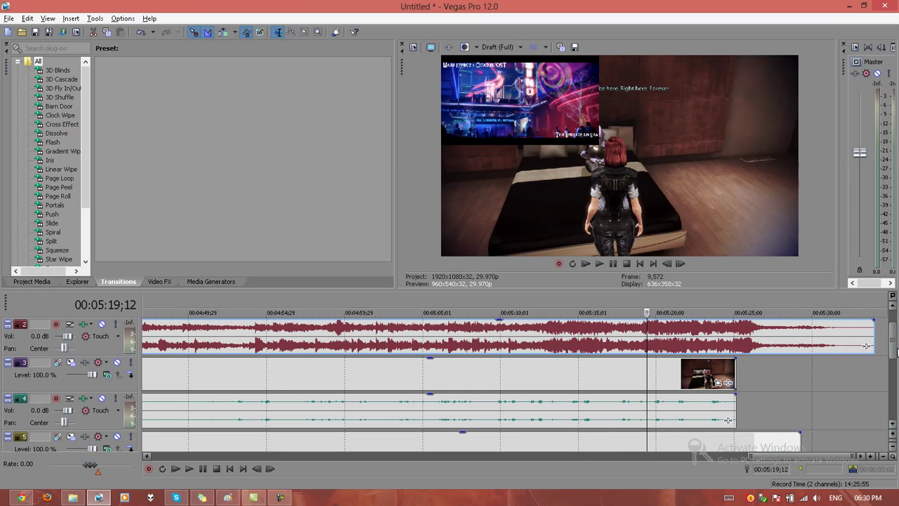
pyautogui.click(719, 384)
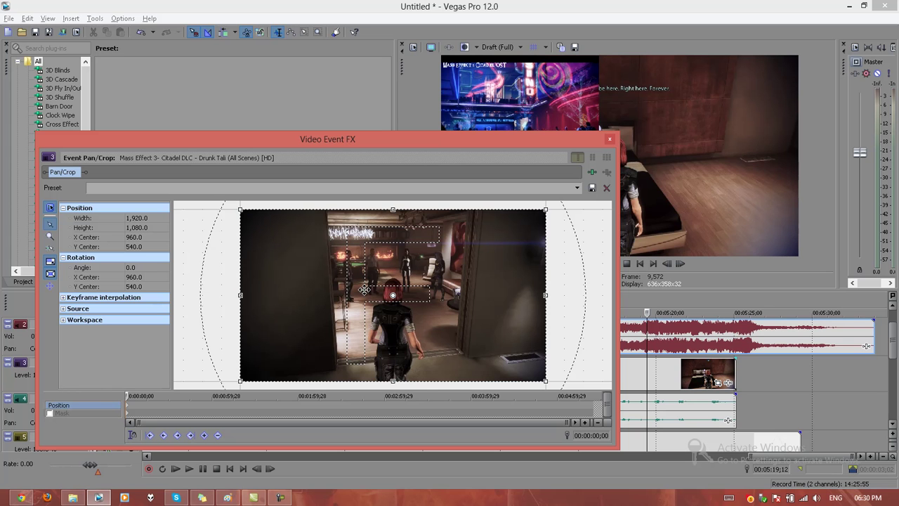
# Enlarge Drunk Tali's crop frame and push the clip into the top-right quarter
pyautogui.scroll(-2, 364, 289)
pyautogui.scroll(-1, 352, 281)
pyautogui.scroll(-2, 303, 249)
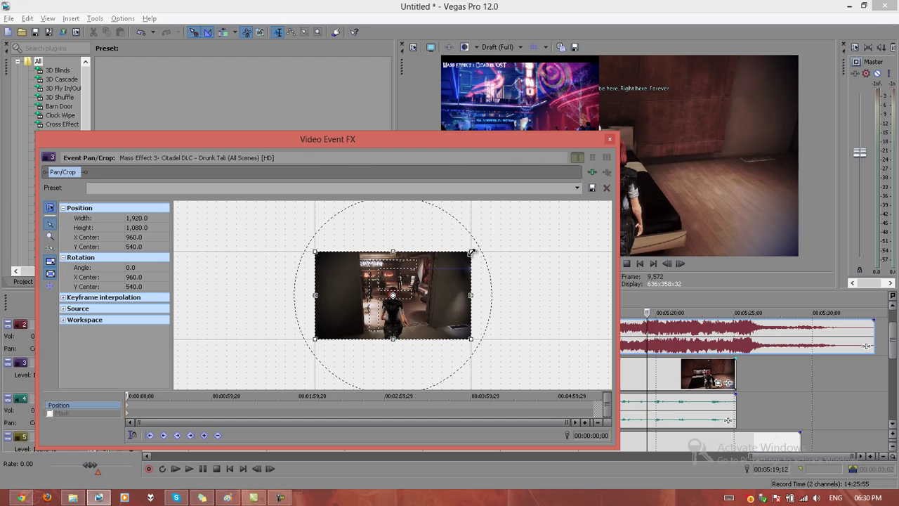
pyautogui.moveTo(471, 252); pyautogui.dragTo(573, 207)
pyautogui.moveTo(431, 282); pyautogui.dragTo(367, 325)
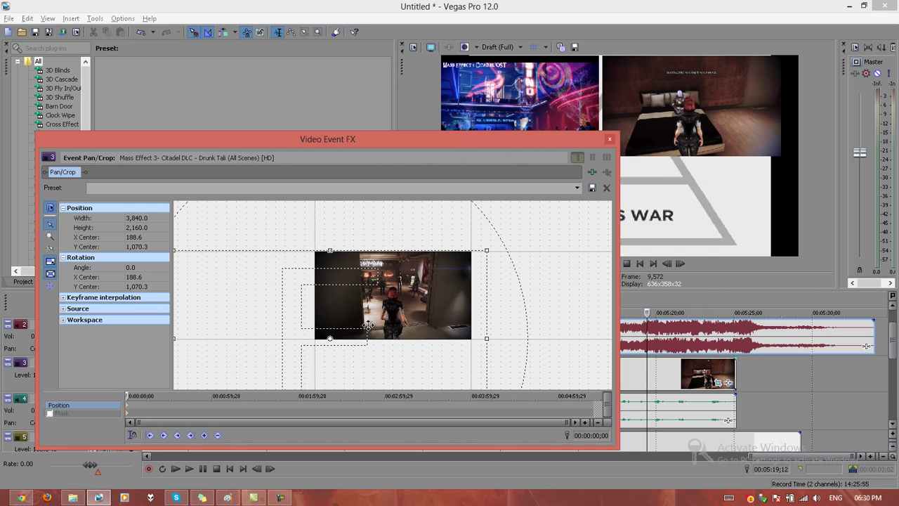
pyautogui.click(610, 139)
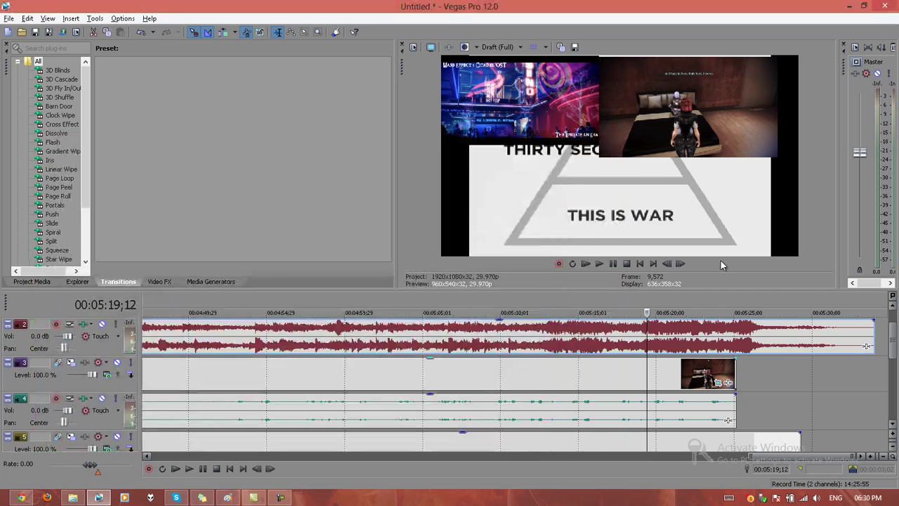
# Open This is War's Pan/Crop, enlarge its frame and shift it toward the lower-left
pyautogui.scroll(-1, 892, 344)
pyautogui.scroll(-1, 892, 354)
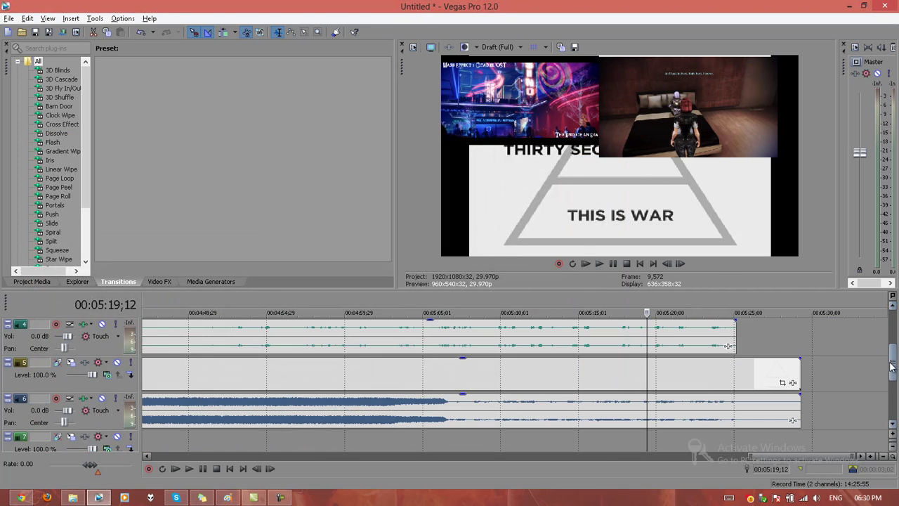
pyautogui.click(782, 383)
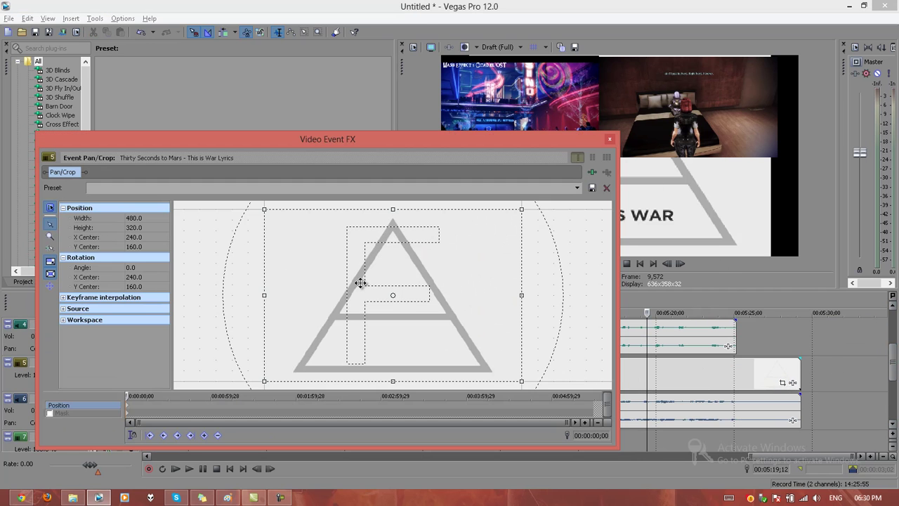
pyautogui.scroll(-2, 361, 282)
pyautogui.scroll(-2, 375, 275)
pyautogui.scroll(-1, 382, 281)
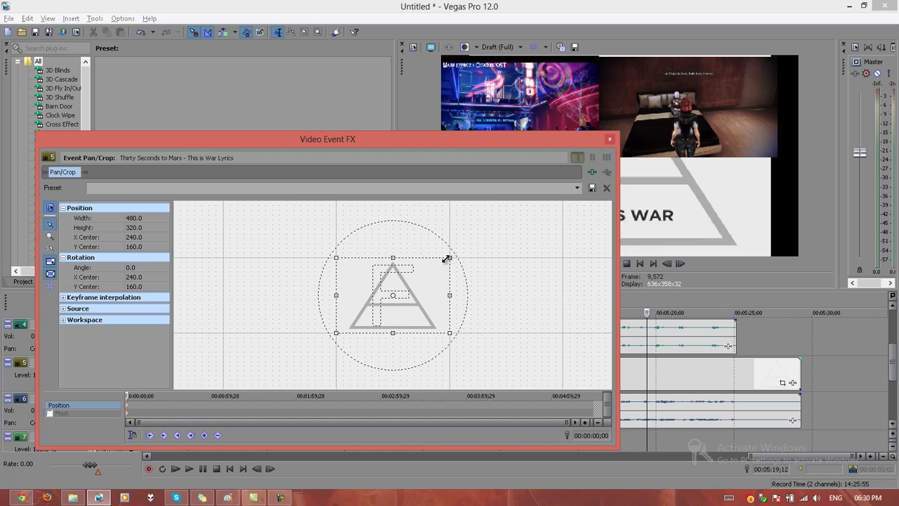
pyautogui.moveTo(446, 258)
pyautogui.mouseDown()
pyautogui.moveTo(443, 270)
pyautogui.moveTo(478, 249)
pyautogui.mouseUp()
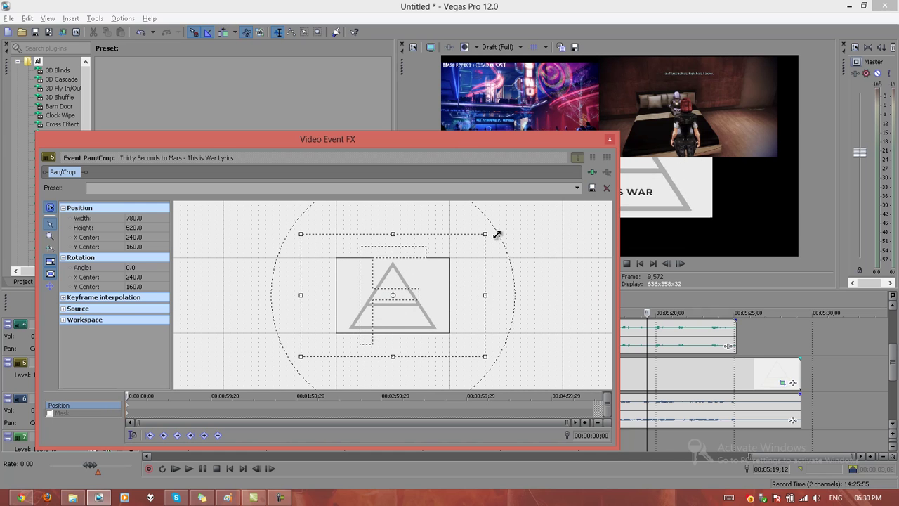
pyautogui.moveTo(496, 234); pyautogui.dragTo(510, 225)
pyautogui.moveTo(427, 276)
pyautogui.mouseDown()
pyautogui.moveTo(431, 246)
pyautogui.moveTo(493, 248)
pyautogui.mouseUp()
pyautogui.scroll(-2, 488, 297)
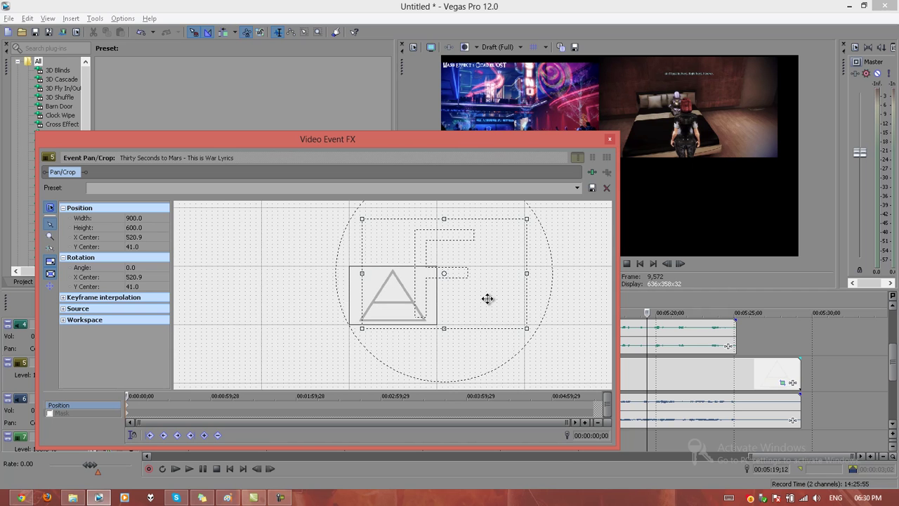
pyautogui.scroll(1, 499, 274)
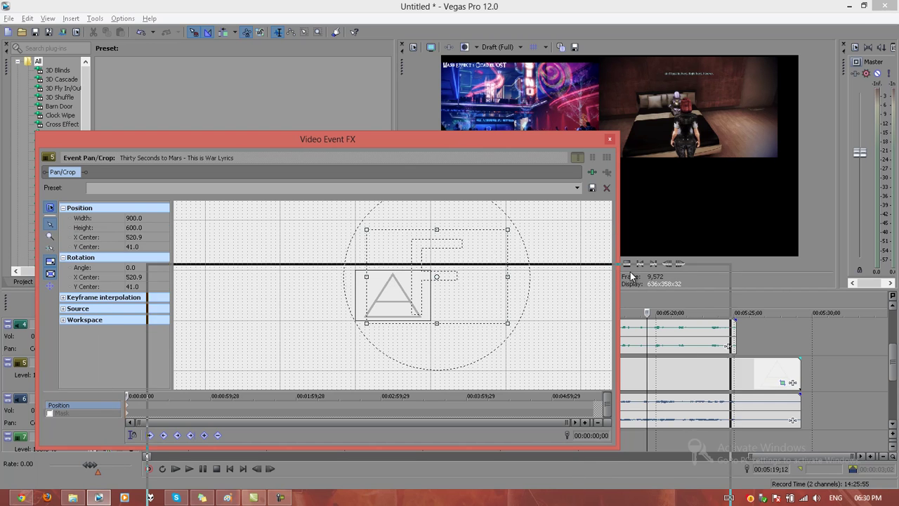
# Shrink the lyrics clip further, undo a sideways nudge, and close Pan/Crop
pyautogui.moveTo(519, 327); pyautogui.dragTo(521, 327)
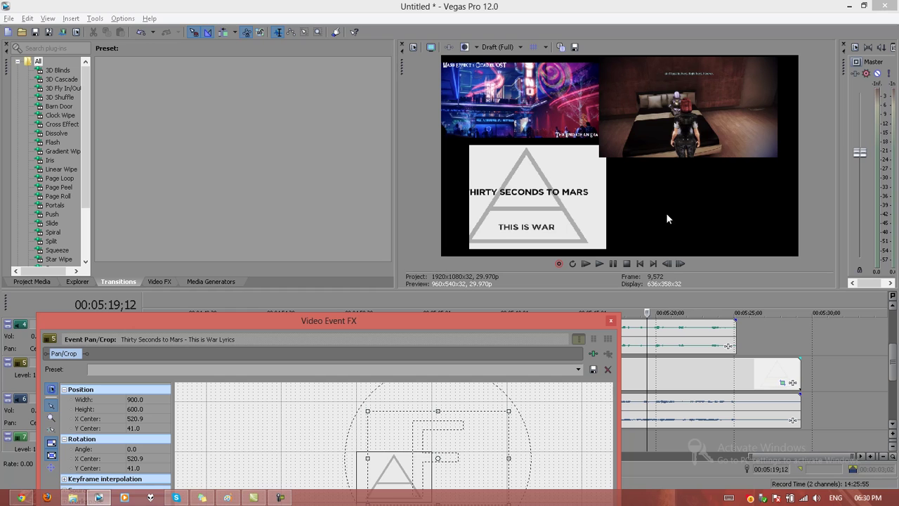
pyautogui.moveTo(509, 412); pyautogui.dragTo(528, 401)
pyautogui.moveTo(465, 452)
pyautogui.mouseDown()
pyautogui.moveTo(496, 448)
pyautogui.moveTo(470, 453)
pyautogui.mouseUp()
pyautogui.hotkey('ctrl', 'z')
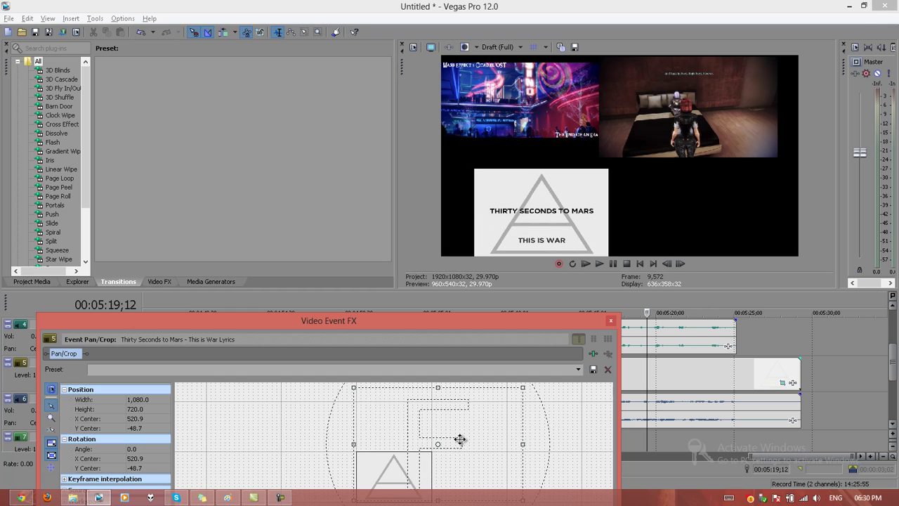
pyautogui.click(609, 321)
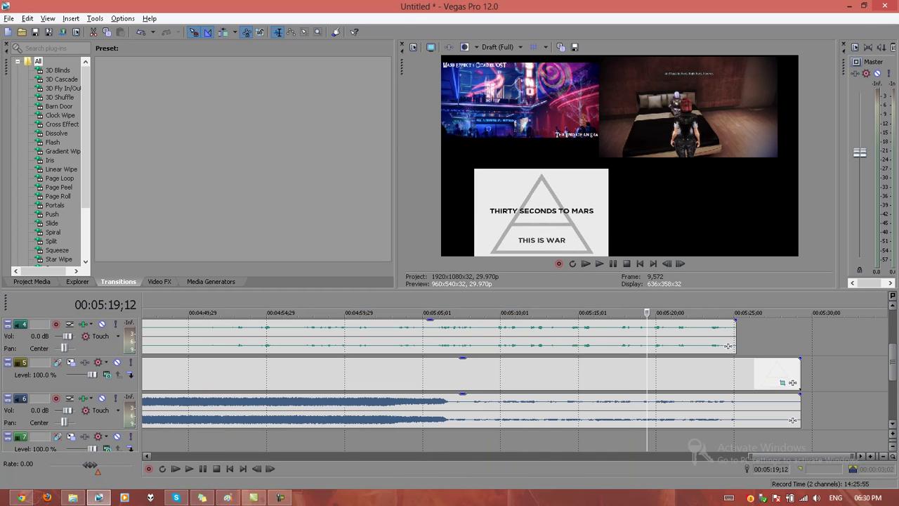
pyautogui.moveTo(894, 362); pyautogui.dragTo(843, 342)
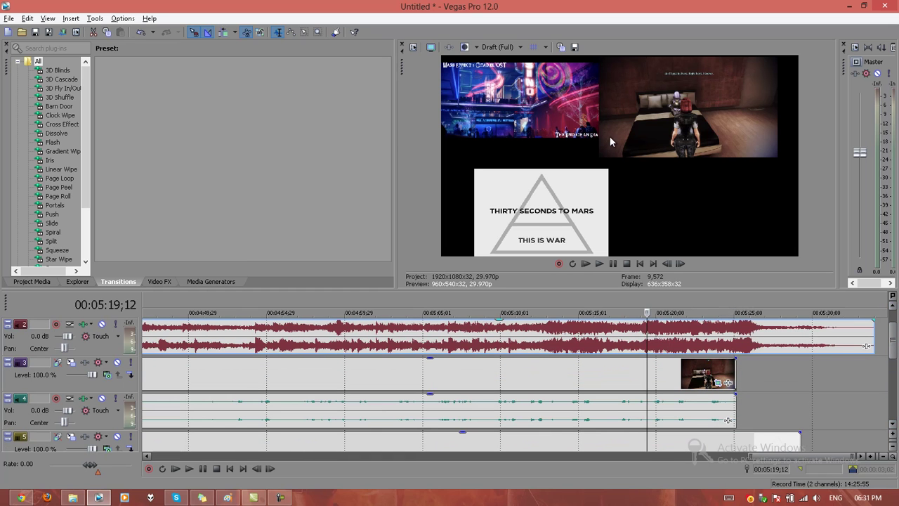
pyautogui.scroll(-2, 895, 379)
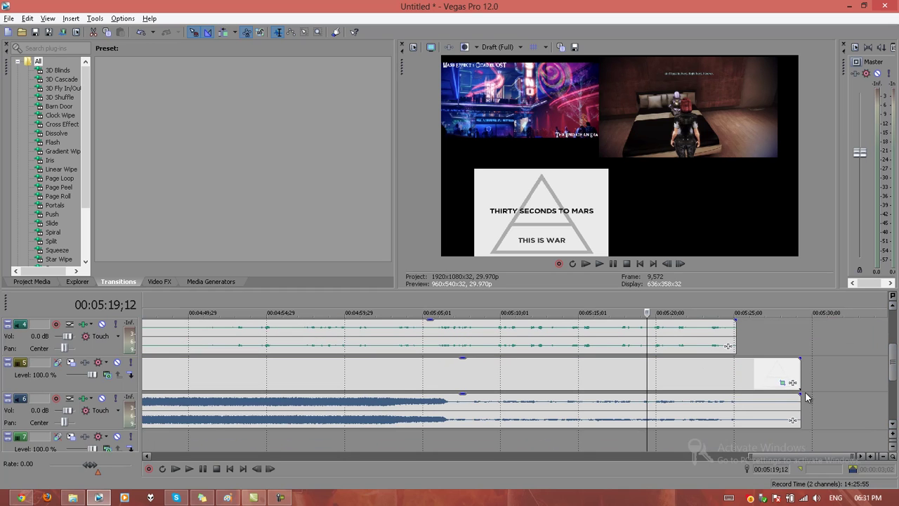
pyautogui.scroll(3, 895, 369)
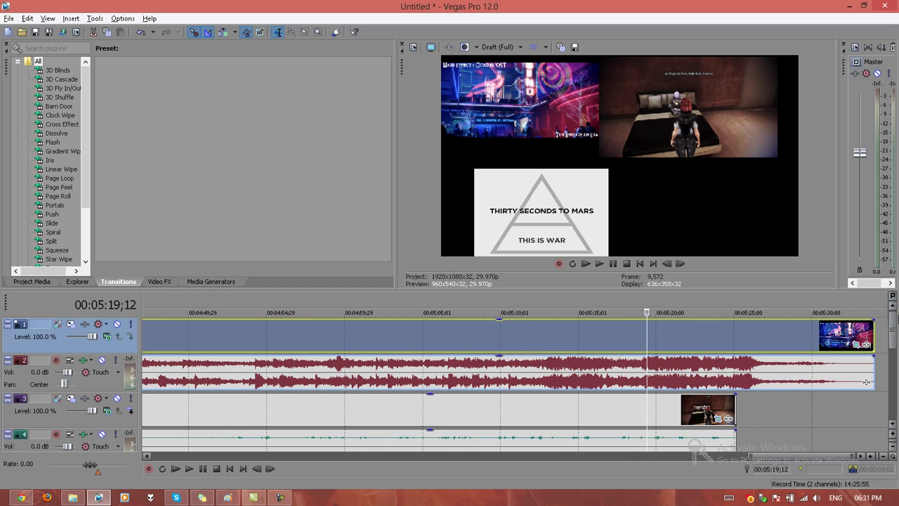
# Turn on the grid overlay in the video preview and open Drunk Tali's Pan/Crop
pyautogui.moveTo(545, 47)
pyautogui.click(545, 48)
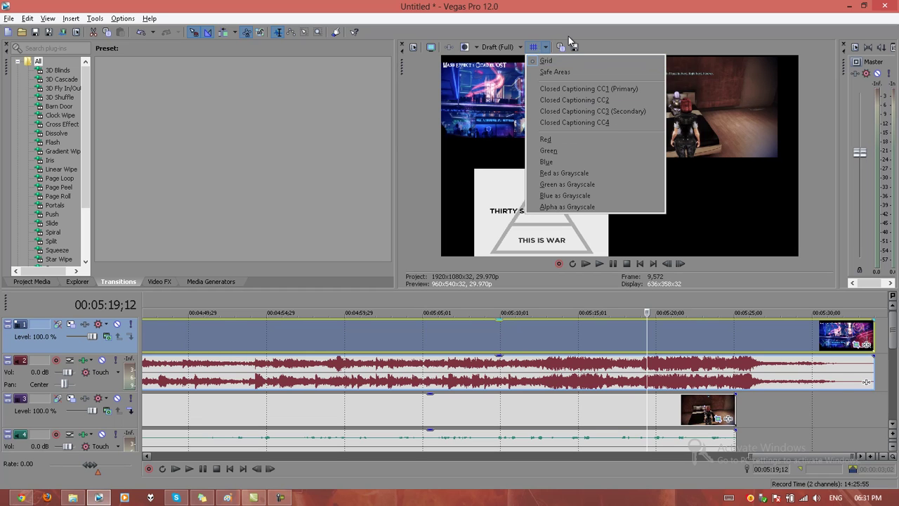
pyautogui.click(569, 40)
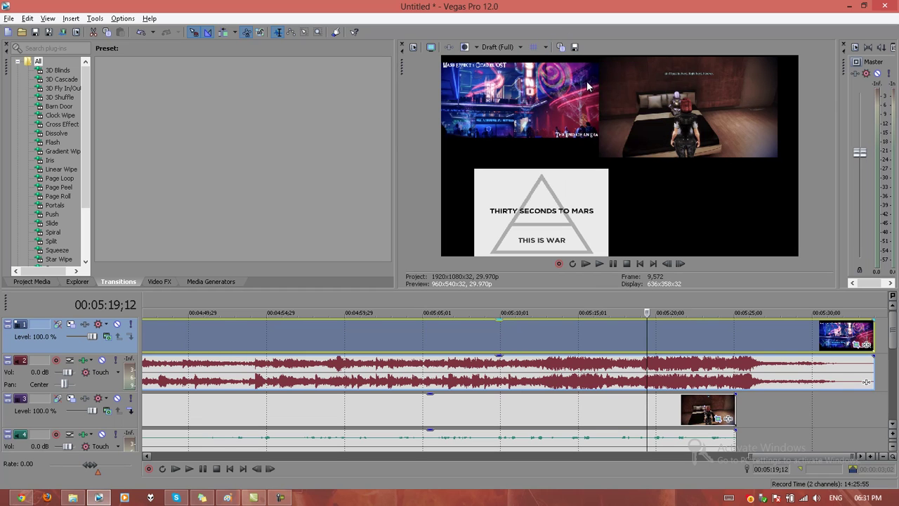
pyautogui.click(533, 48)
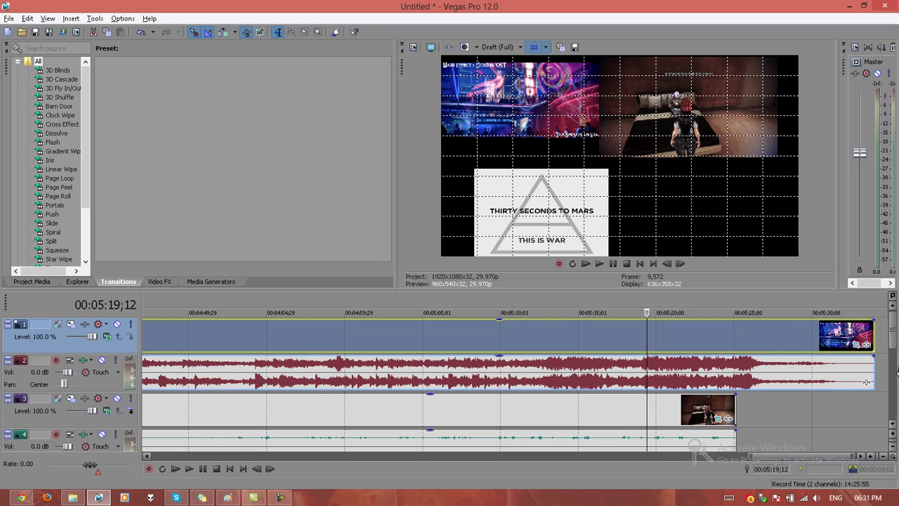
pyautogui.click(668, 414)
# Fit Drunk Tali's 3840×2160 crop frame to the top-right grid quadrant and close Pan/Crop
pyautogui.click(728, 418)
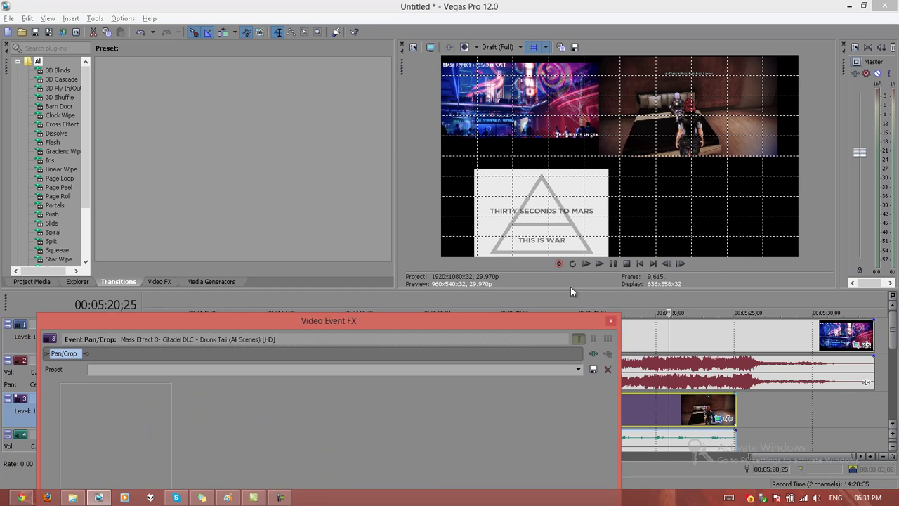
pyautogui.moveTo(465, 318); pyautogui.dragTo(472, 215)
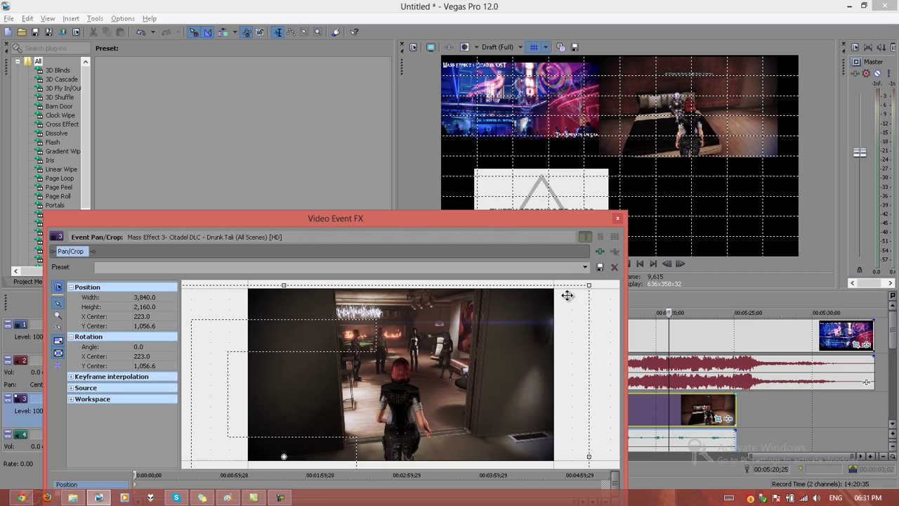
pyautogui.moveTo(591, 287); pyautogui.dragTo(606, 277)
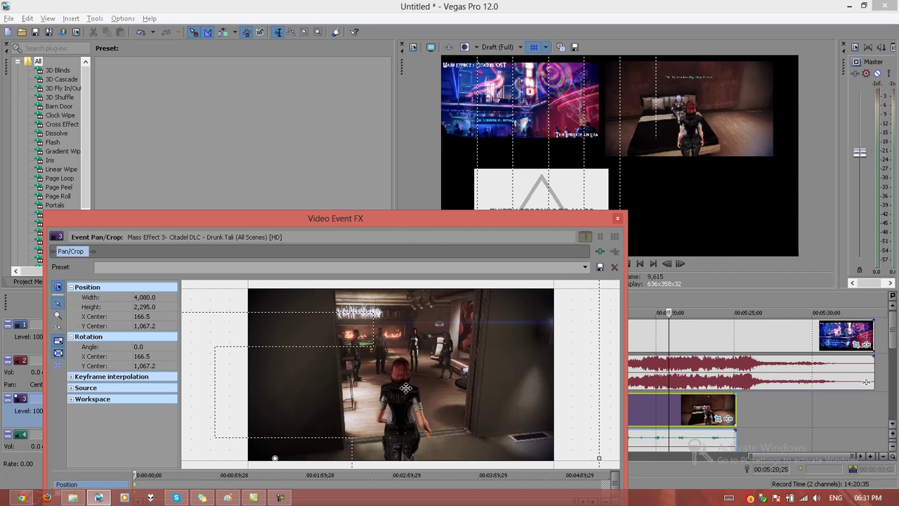
pyautogui.moveTo(415, 386); pyautogui.dragTo(362, 394)
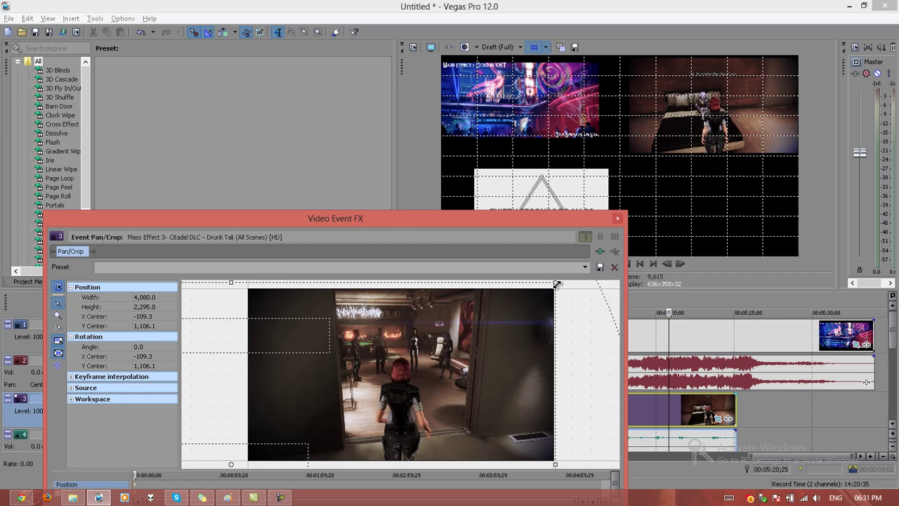
pyautogui.moveTo(573, 280)
pyautogui.mouseDown()
pyautogui.moveTo(582, 277)
pyautogui.moveTo(569, 283)
pyautogui.mouseUp()
pyautogui.moveTo(549, 290); pyautogui.dragTo(538, 297)
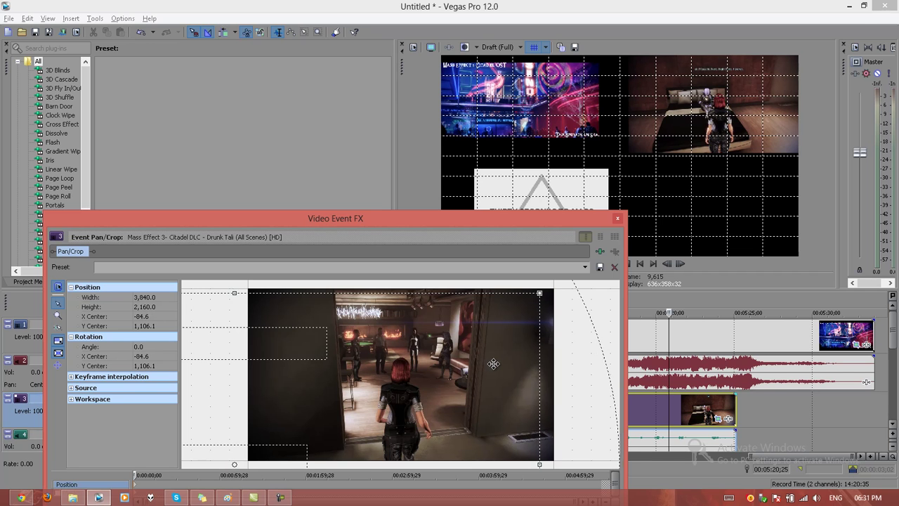
pyautogui.moveTo(490, 361); pyautogui.dragTo(510, 359)
pyautogui.click(617, 219)
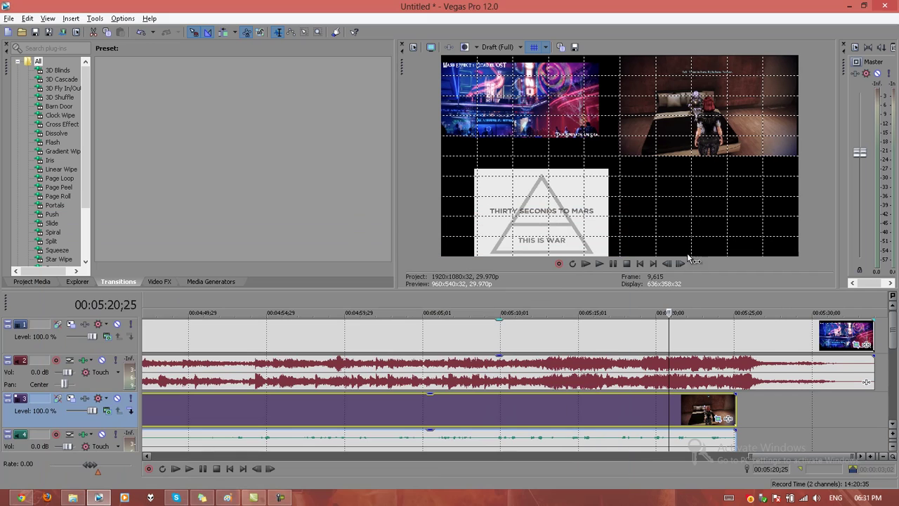
pyautogui.click(847, 343)
# Enlarge the End of an Era crop frame so the clip shrinks slightly in the preview
pyautogui.click(858, 345)
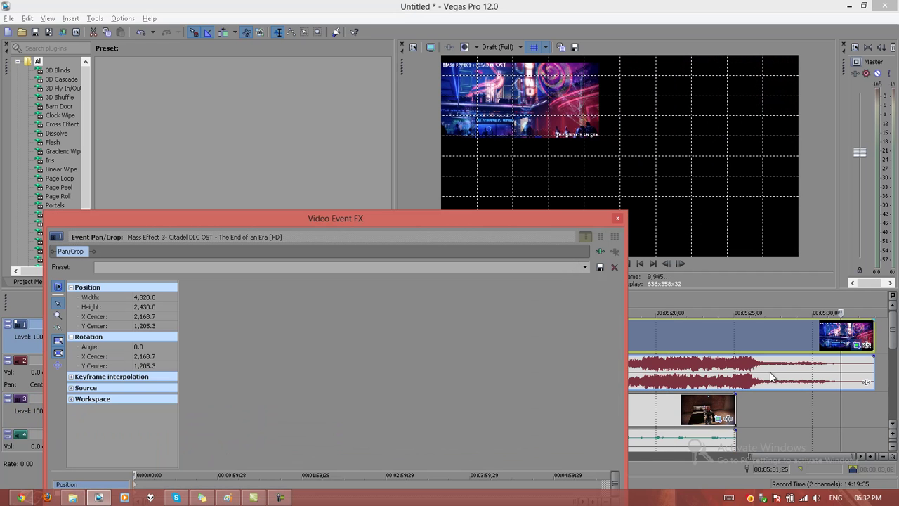
pyautogui.scroll(-2, 379, 363)
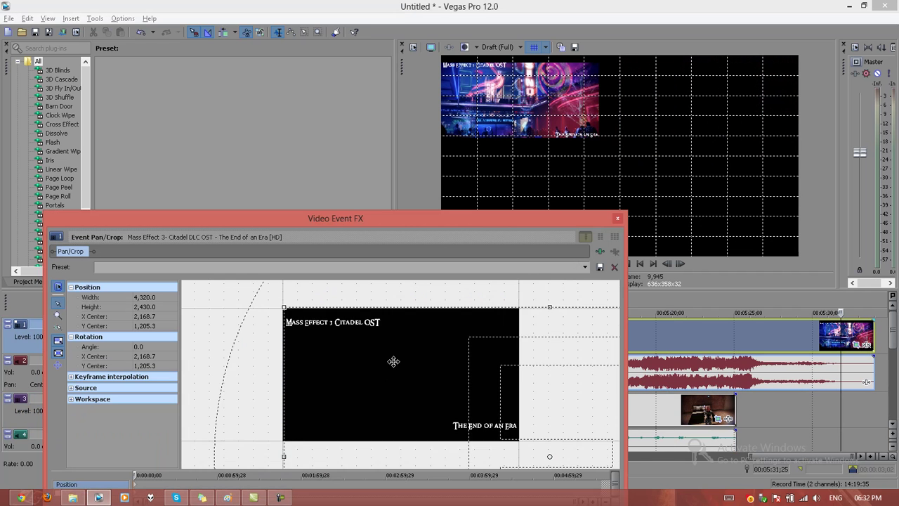
pyautogui.scroll(-3, 397, 362)
pyautogui.scroll(-1, 397, 362)
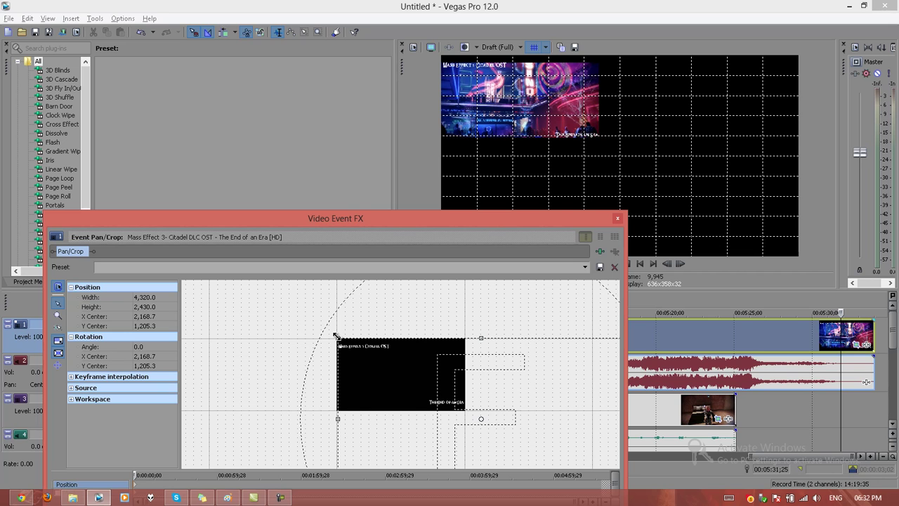
pyautogui.moveTo(335, 334); pyautogui.dragTo(333, 331)
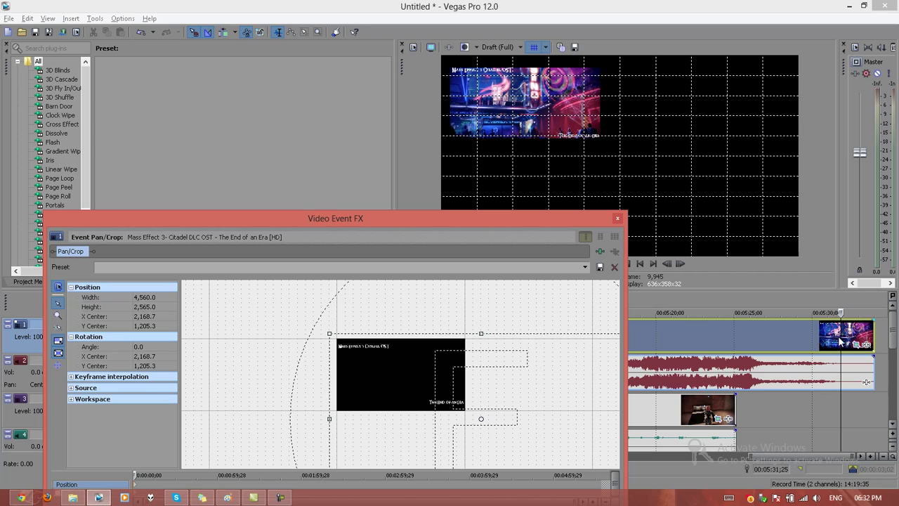
pyautogui.click(894, 339)
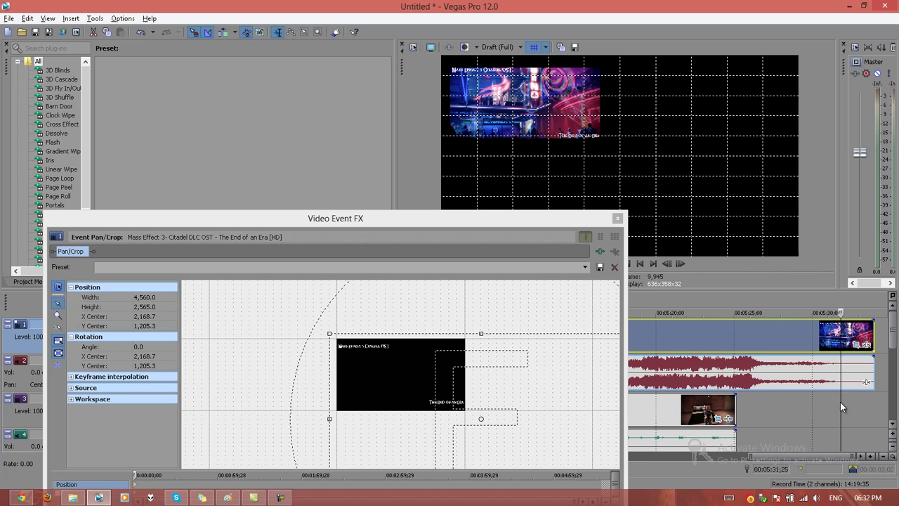
pyautogui.click(678, 378)
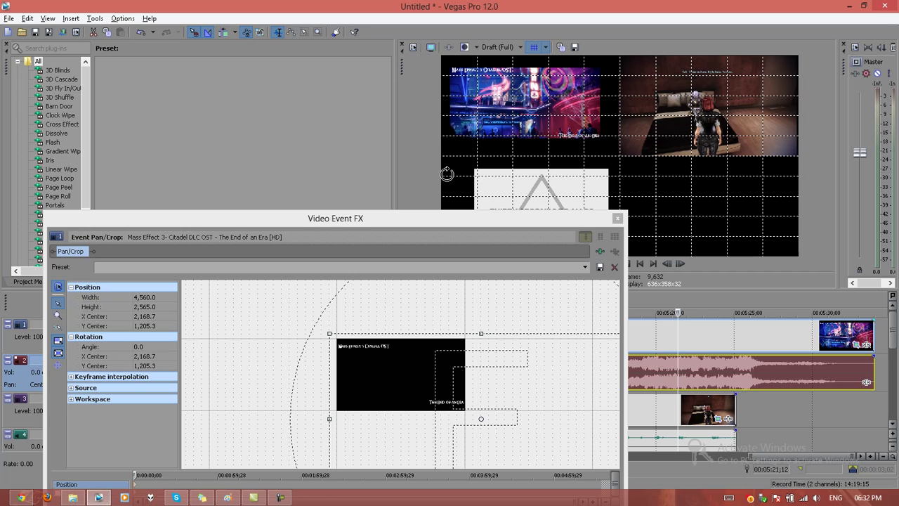
# Resize the End of an Era crop frame to 3840x2160 so the clip fills the top-left quadrant
pyautogui.click(330, 333)
pyautogui.moveTo(329, 333)
pyautogui.mouseDown()
pyautogui.moveTo(317, 328)
pyautogui.moveTo(343, 345)
pyautogui.mouseUp()
pyautogui.moveTo(394, 382)
pyautogui.mouseDown()
pyautogui.moveTo(388, 373)
pyautogui.moveTo(379, 379)
pyautogui.mouseUp()
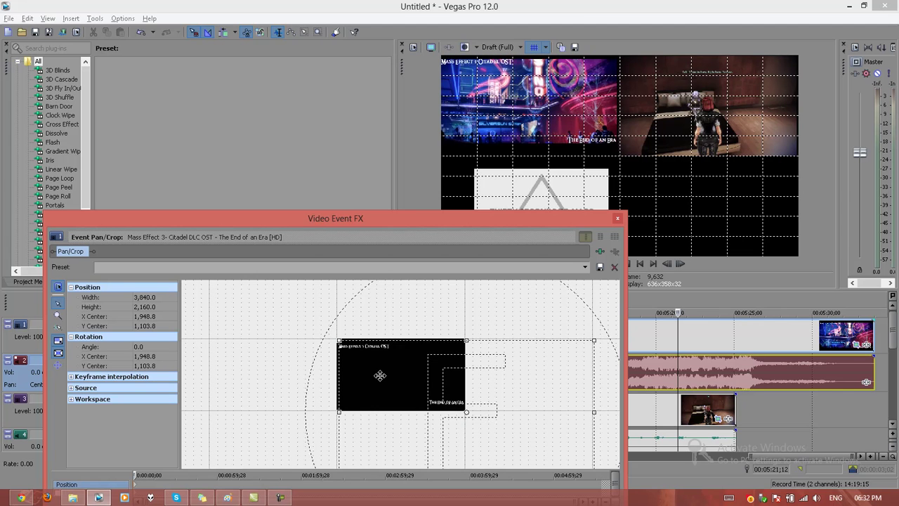
pyautogui.doubleClick(379, 378)
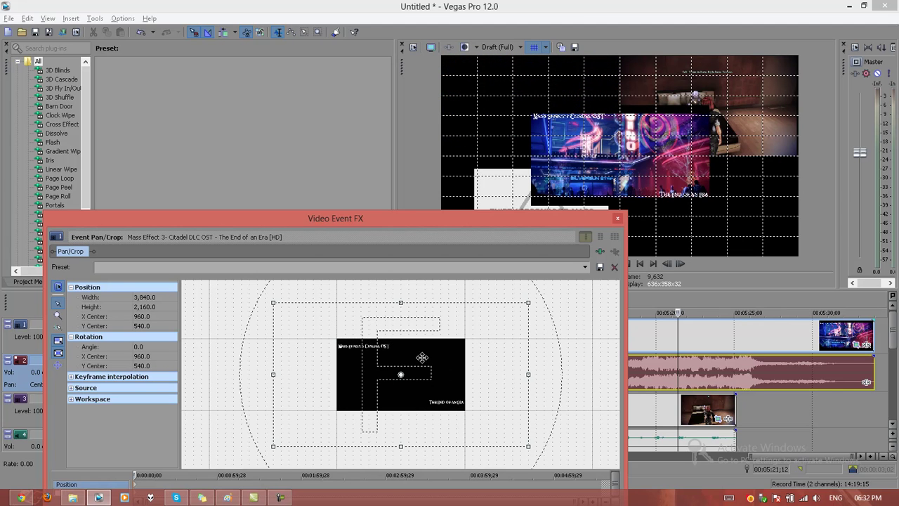
pyautogui.moveTo(422, 357)
pyautogui.mouseDown()
pyautogui.moveTo(498, 406)
pyautogui.moveTo(487, 392)
pyautogui.mouseUp()
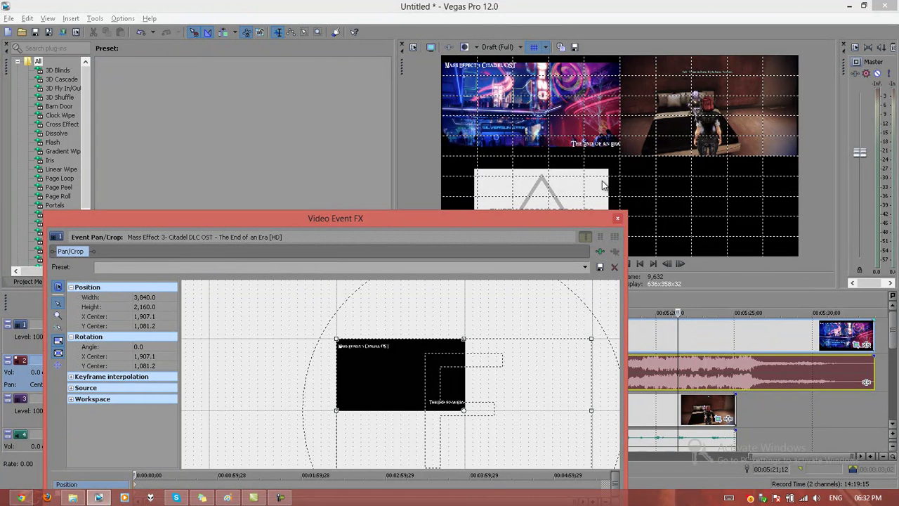
# Dock and close the Pan/Crop window, then scroll down to the lower tracks
pyautogui.moveTo(526, 221)
pyautogui.mouseDown()
pyautogui.moveTo(505, 183)
pyautogui.moveTo(486, 340)
pyautogui.moveTo(652, 334)
pyautogui.mouseUp()
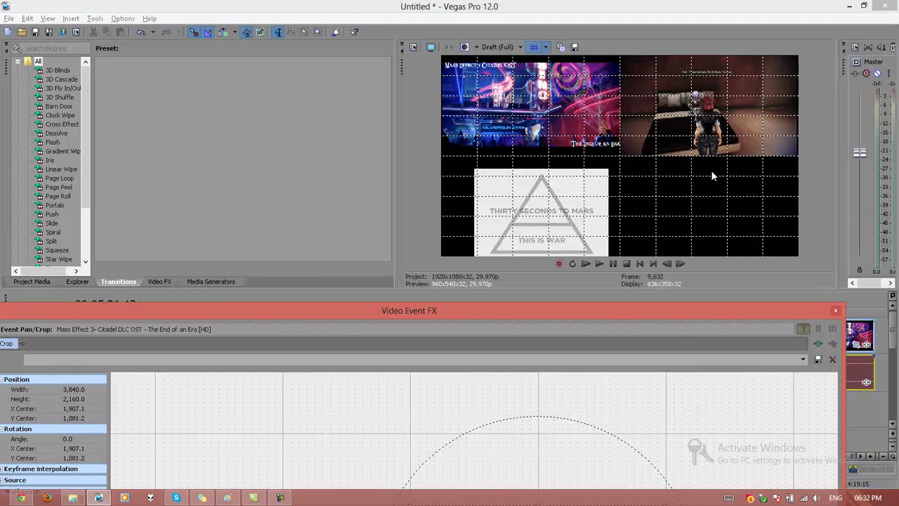
pyautogui.click(837, 311)
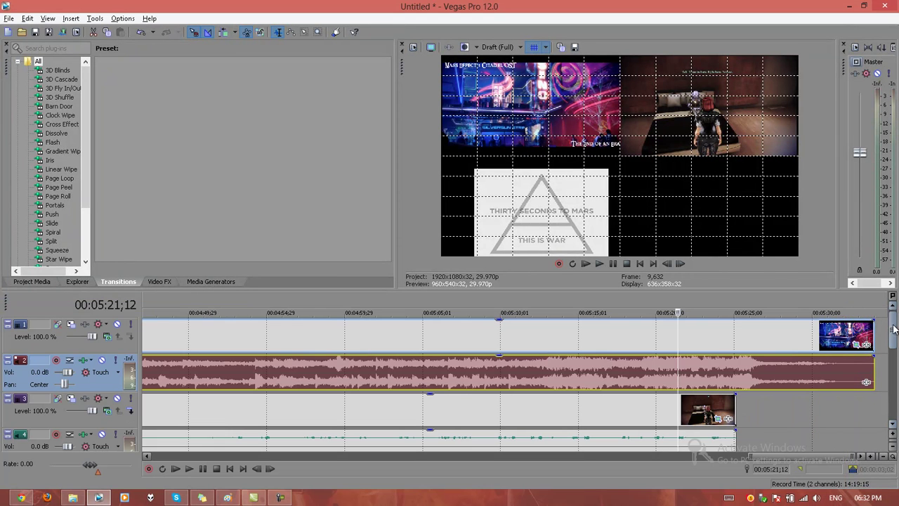
pyautogui.scroll(-2, 772, 379)
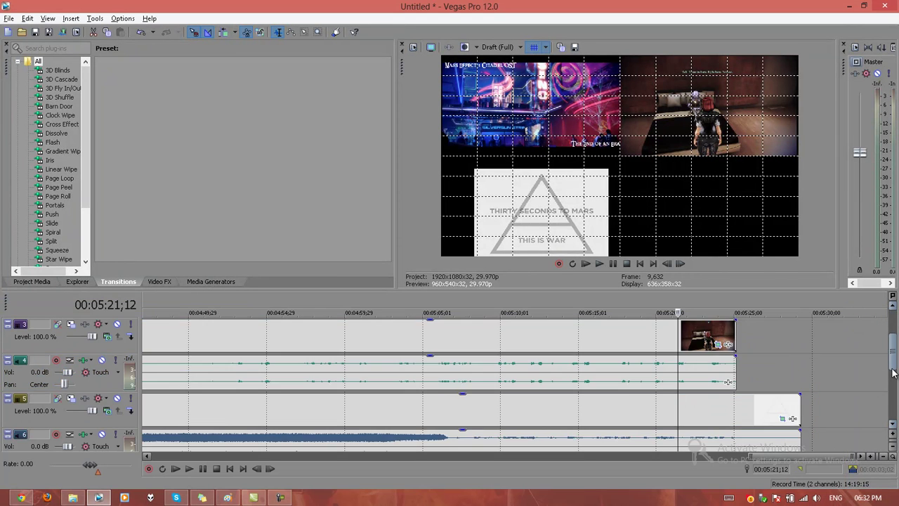
pyautogui.scroll(-1, 702, 379)
pyautogui.click(558, 349)
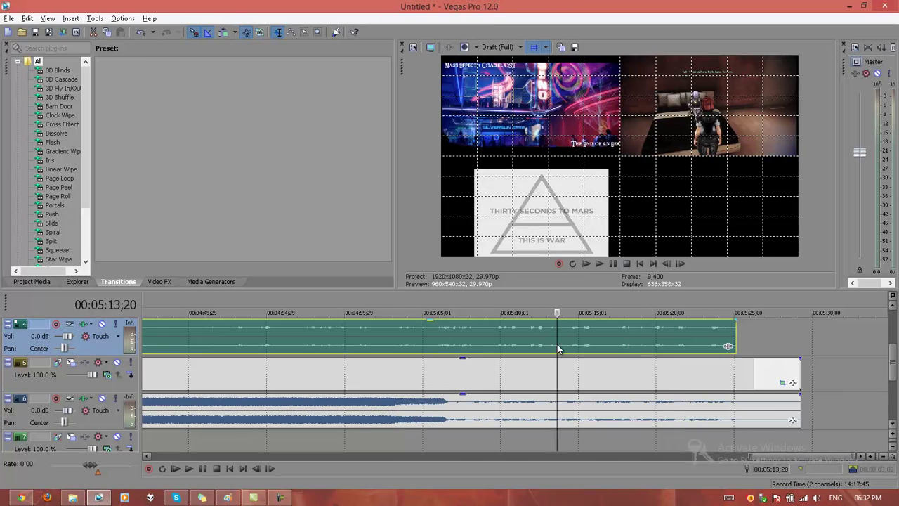
# Open Pan/Crop for the This is War clip on track 5 as a floating window
pyautogui.click(892, 307)
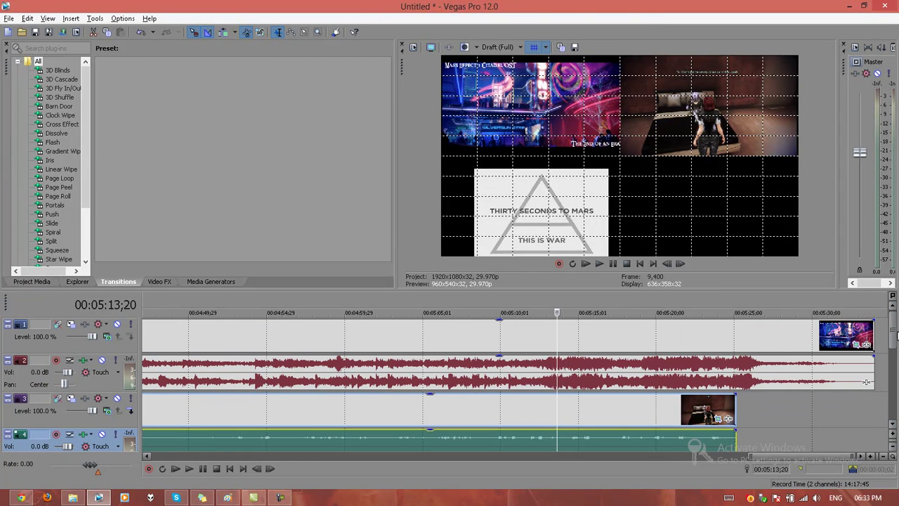
pyautogui.click(894, 430)
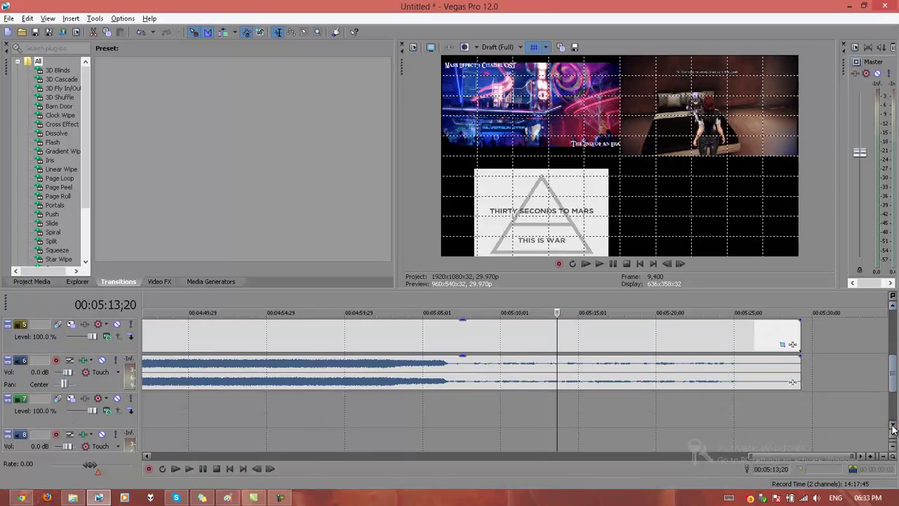
pyautogui.click(736, 338)
pyautogui.click(782, 346)
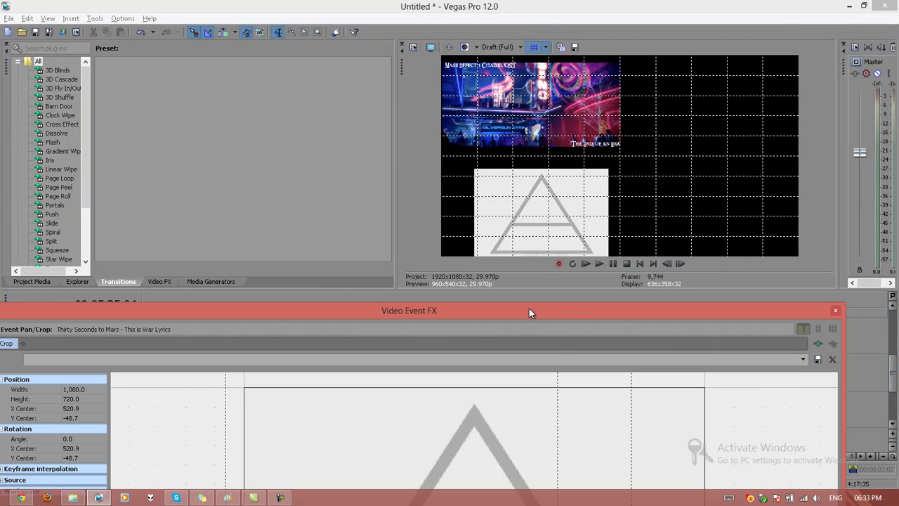
pyautogui.moveTo(529, 308); pyautogui.dragTo(546, 273)
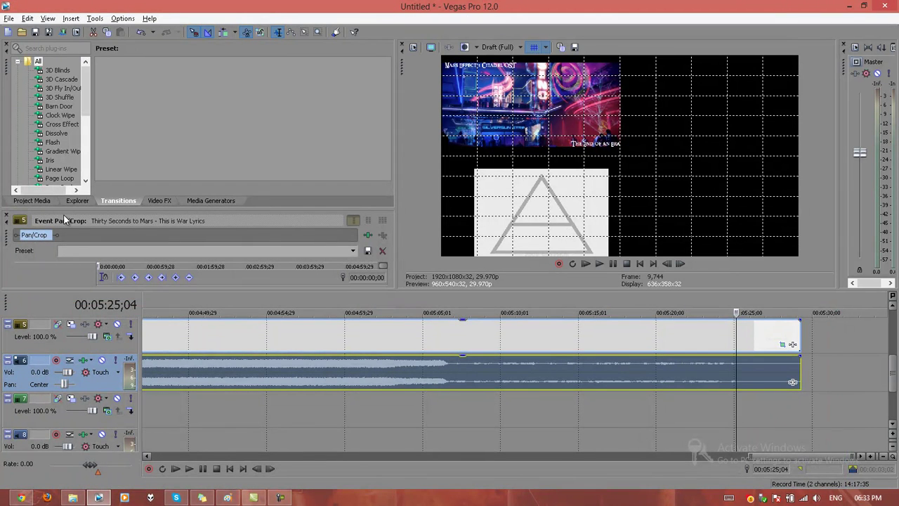
pyautogui.moveTo(9, 235); pyautogui.dragTo(211, 264)
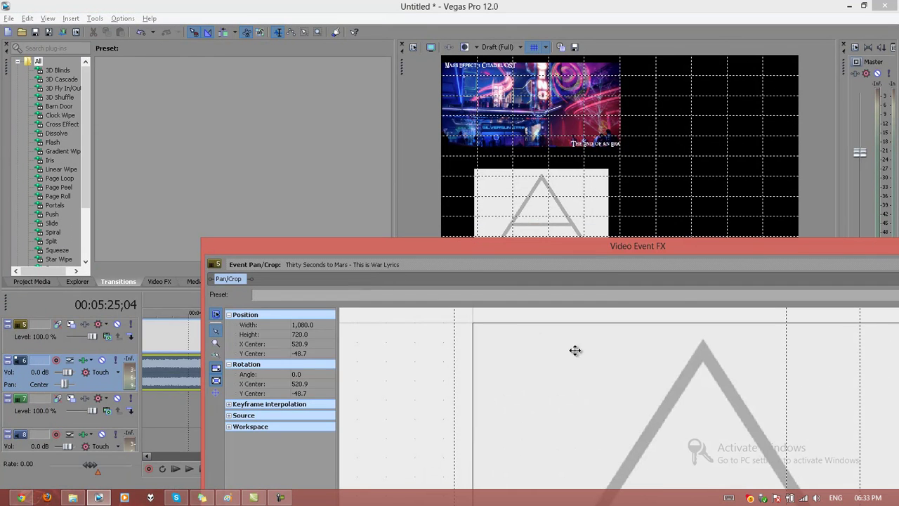
pyautogui.moveTo(601, 271); pyautogui.dragTo(457, 229)
# Enlarge and shift the This is War crop frame so the clip shrinks toward bottom centre, then close Pan/Crop
pyautogui.scroll(-2, 520, 351)
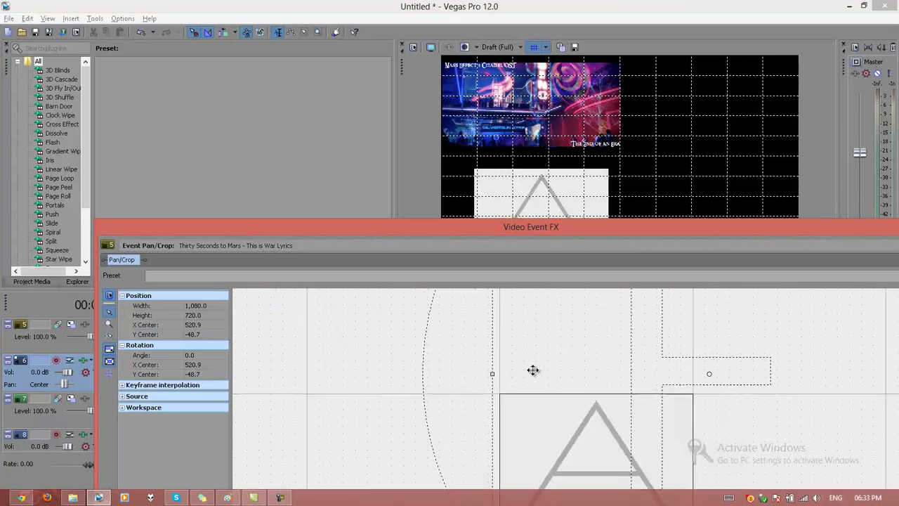
pyautogui.scroll(-2, 555, 379)
pyautogui.scroll(-2, 579, 388)
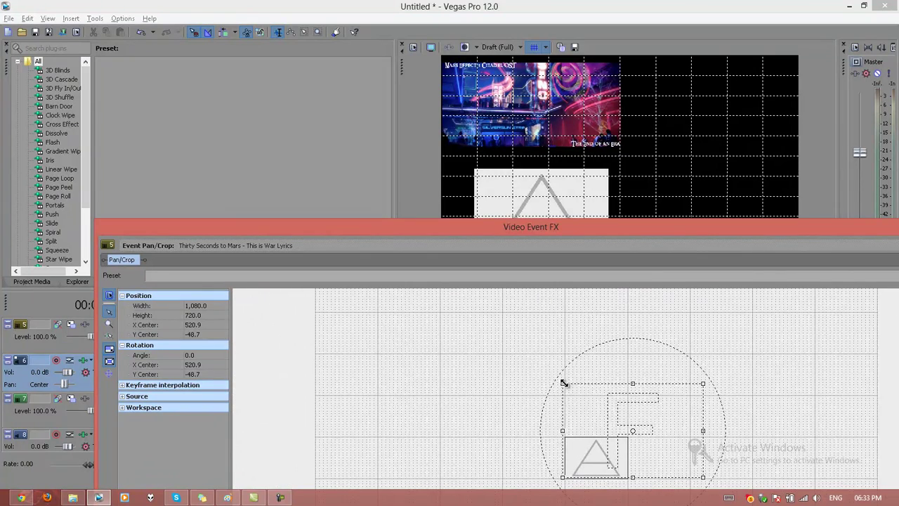
pyautogui.moveTo(564, 383); pyautogui.dragTo(546, 373)
pyautogui.moveTo(609, 418); pyautogui.dragTo(580, 422)
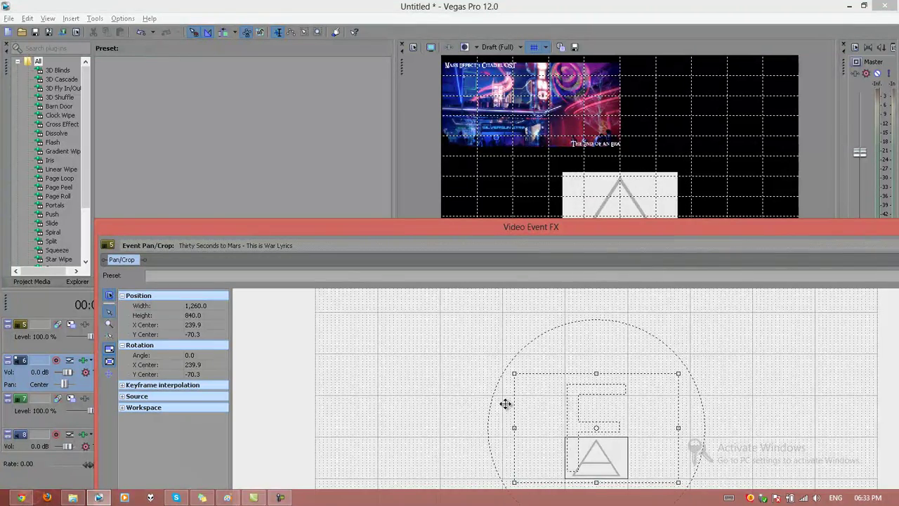
pyautogui.scroll(-3, 567, 377)
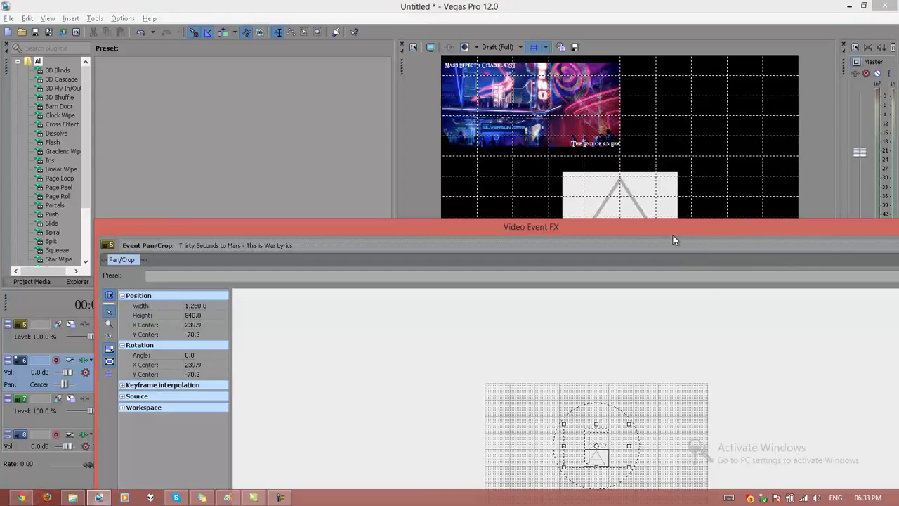
pyautogui.moveTo(672, 229); pyautogui.dragTo(622, 209)
pyautogui.moveTo(879, 194); pyautogui.dragTo(679, 196)
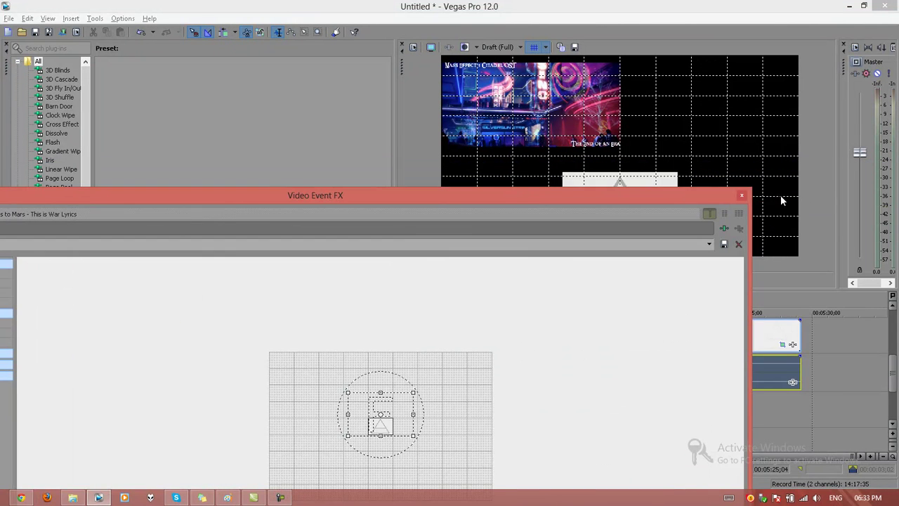
pyautogui.click(743, 195)
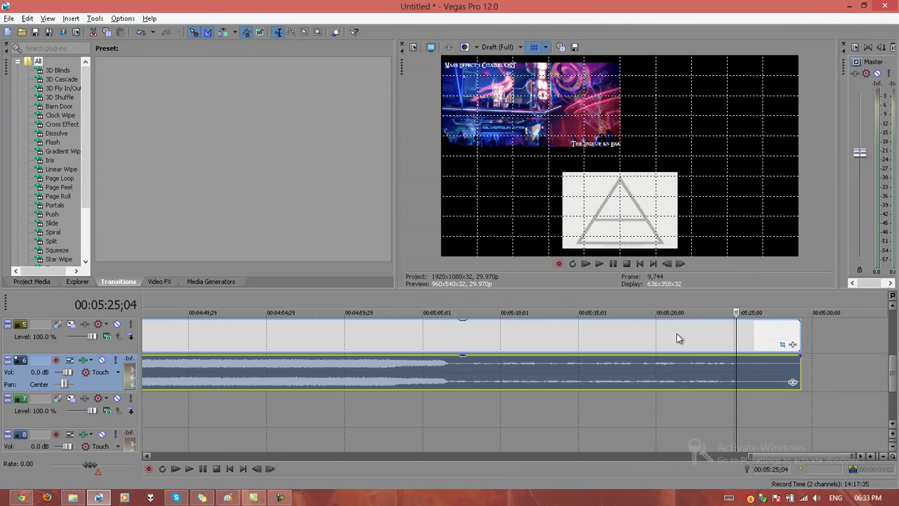
# Open Pan/Crop for the Drunk Tali clip on track 3 with its whole crop frame visible
pyautogui.moveTo(893, 372); pyautogui.dragTo(893, 330)
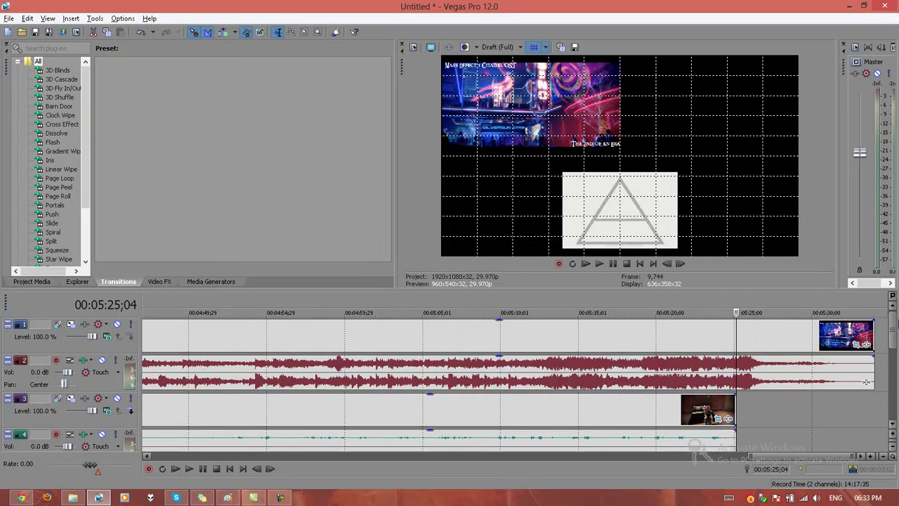
pyautogui.click(679, 406)
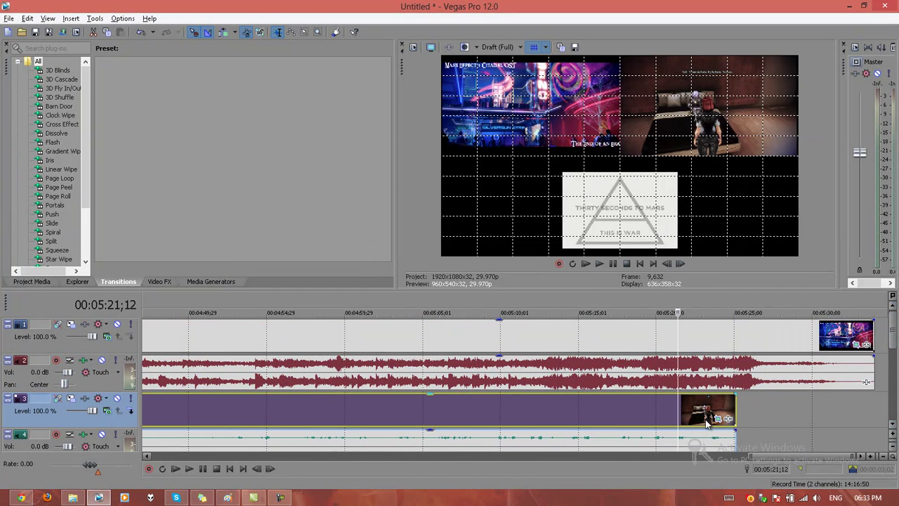
pyautogui.click(716, 419)
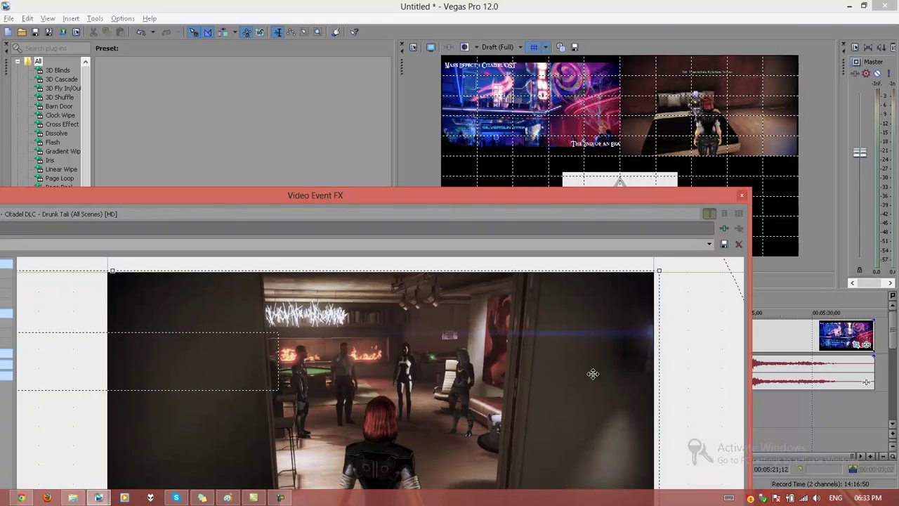
pyautogui.moveTo(539, 201); pyautogui.dragTo(593, 151)
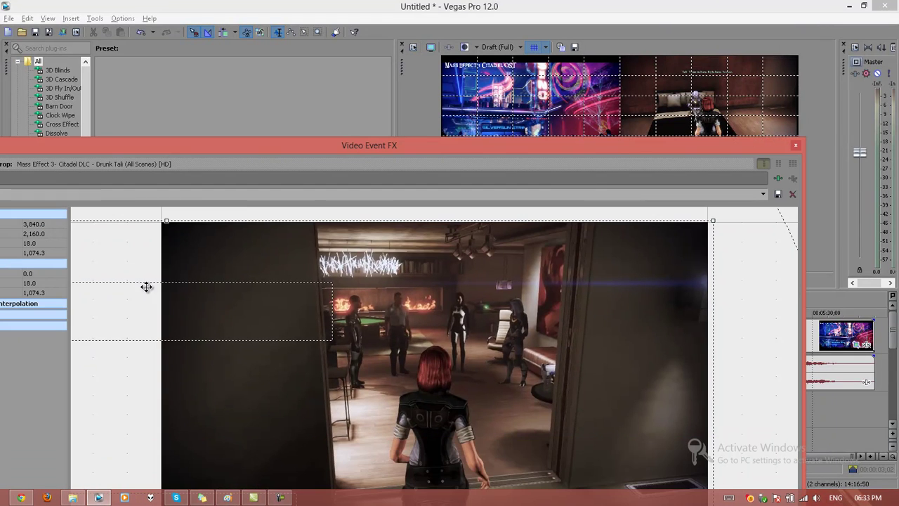
pyautogui.scroll(-3, 172, 276)
pyautogui.scroll(-2, 357, 377)
pyautogui.scroll(-2, 439, 401)
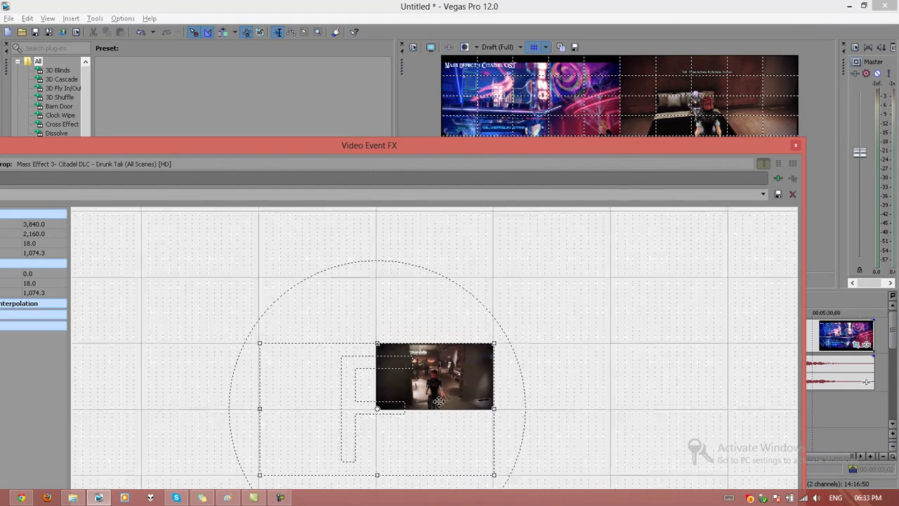
pyautogui.moveTo(645, 390); pyautogui.dragTo(673, 294)
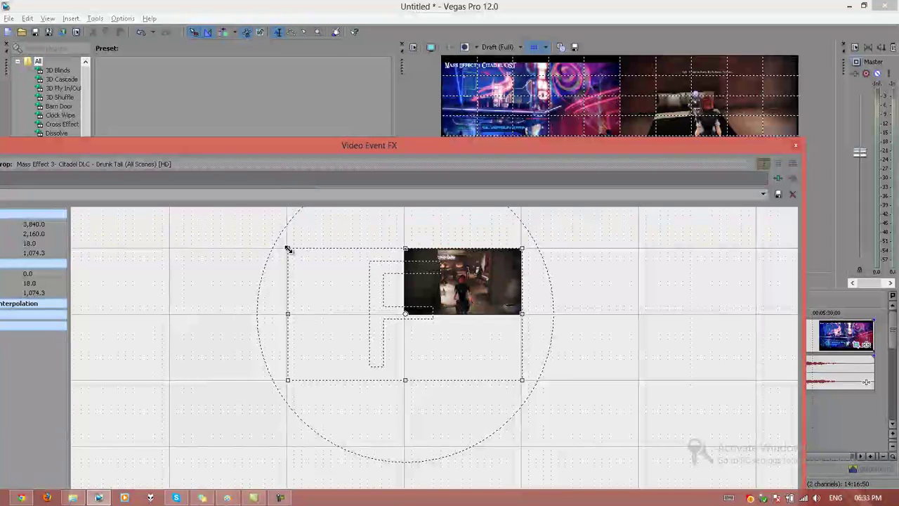
# Shrink the Drunk Tali crop area to 1920x1080 over its image, then close Pan/Crop
pyautogui.moveTo(288, 249); pyautogui.dragTo(368, 290)
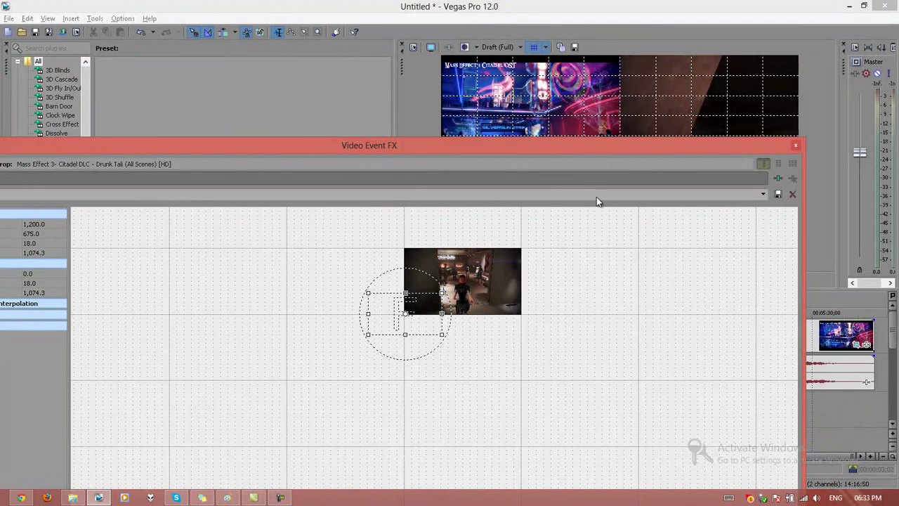
pyautogui.moveTo(557, 154); pyautogui.dragTo(547, 203)
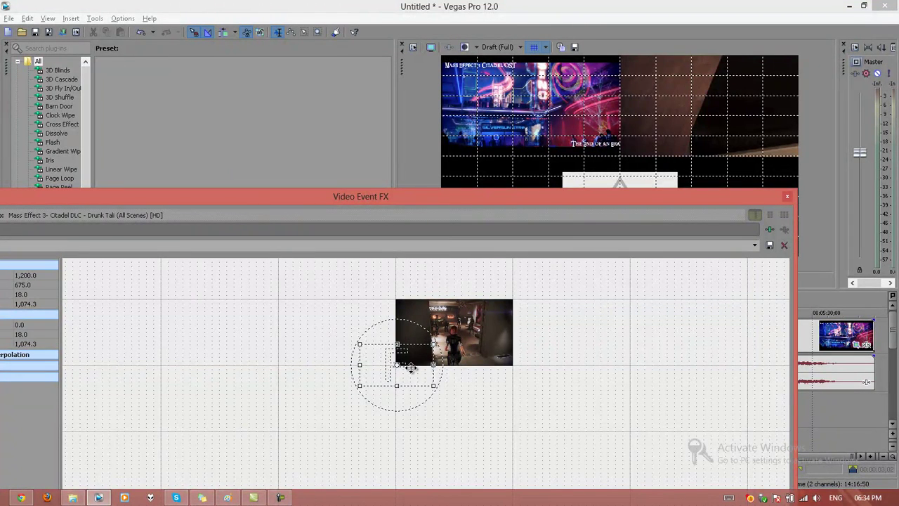
pyautogui.moveTo(390, 366)
pyautogui.mouseDown()
pyautogui.moveTo(436, 365)
pyautogui.moveTo(455, 345)
pyautogui.mouseUp()
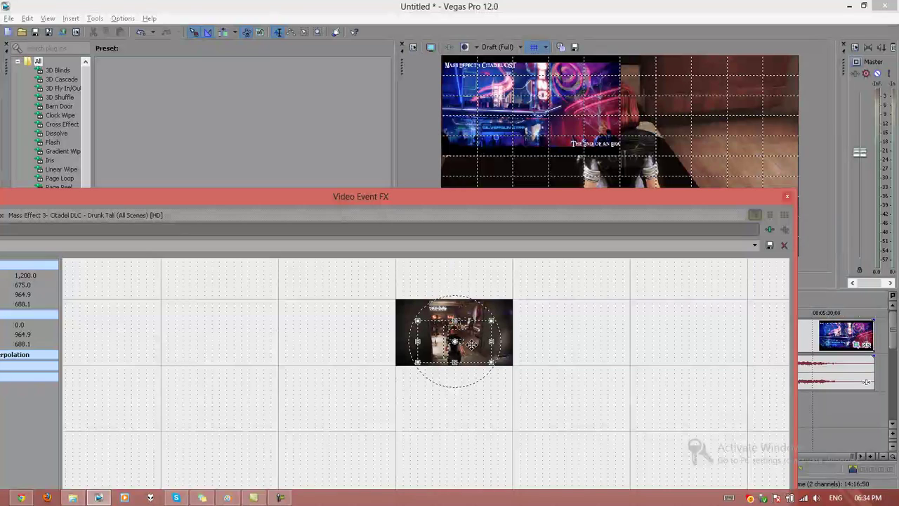
pyautogui.click(786, 197)
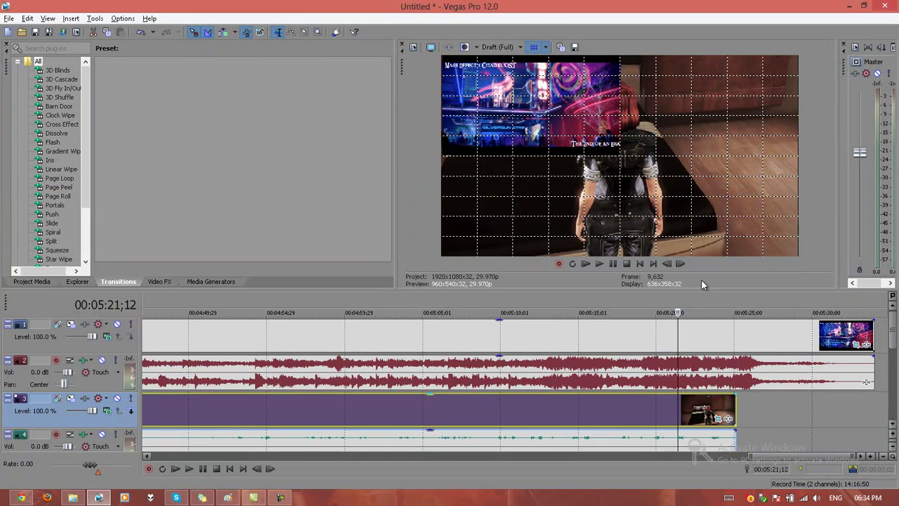
# Mute track 1 holding the Citadel clip and check the Drunk Tali Pan/Crop
pyautogui.click(117, 325)
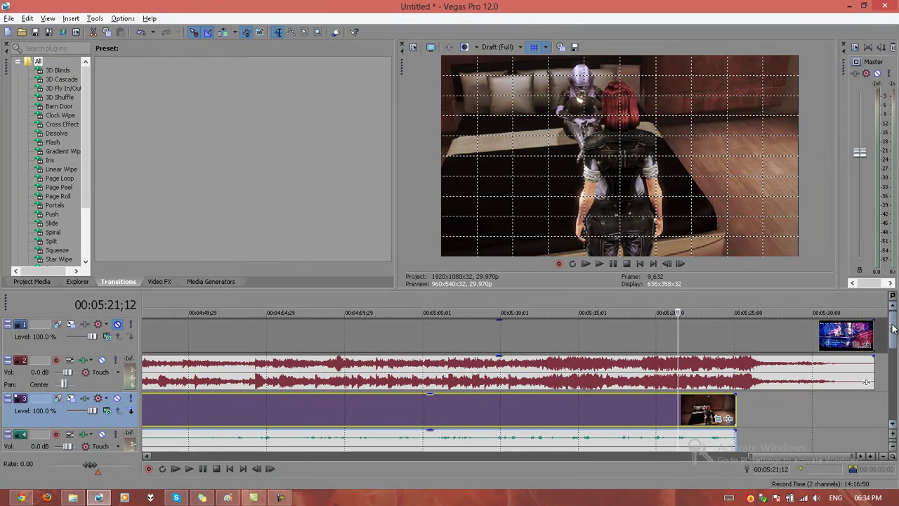
pyautogui.scroll(-2, 864, 365)
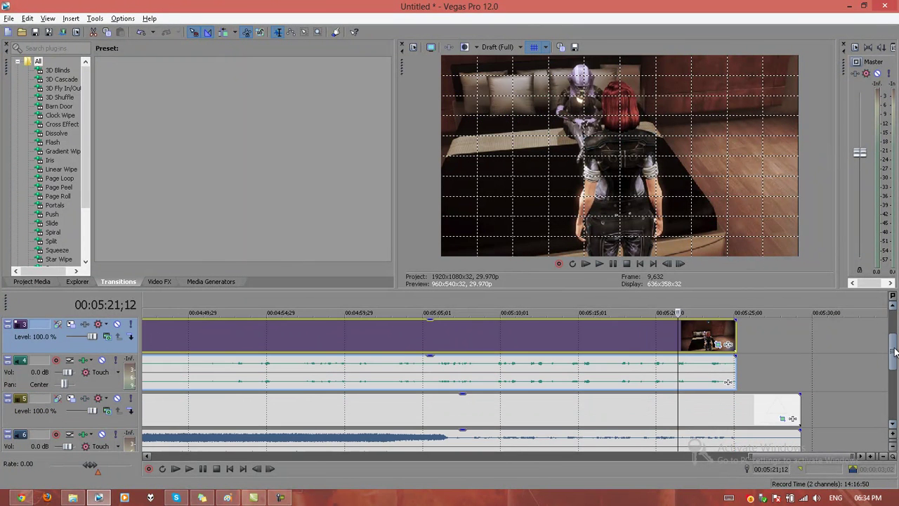
pyautogui.click(718, 344)
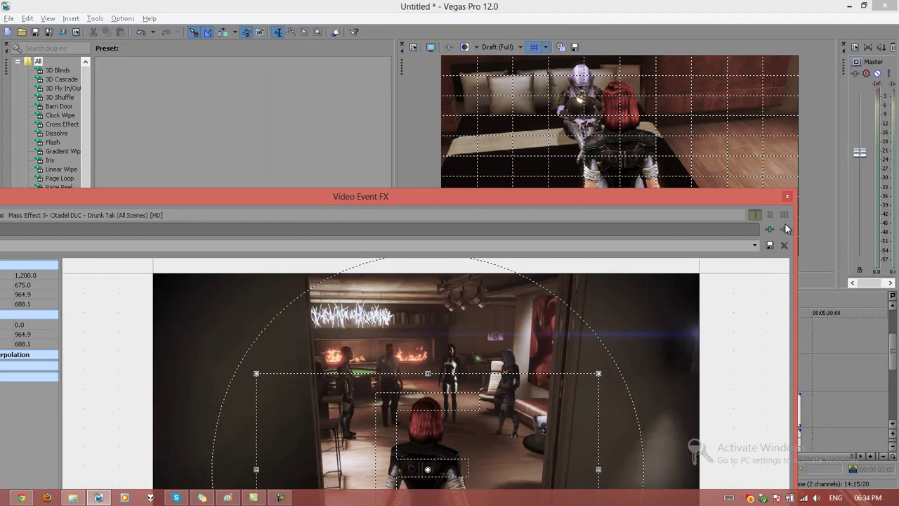
pyautogui.click(788, 197)
# Delete the Drunk Tali clip from track 3 and select the track 2 music event
pyautogui.press('Delete')
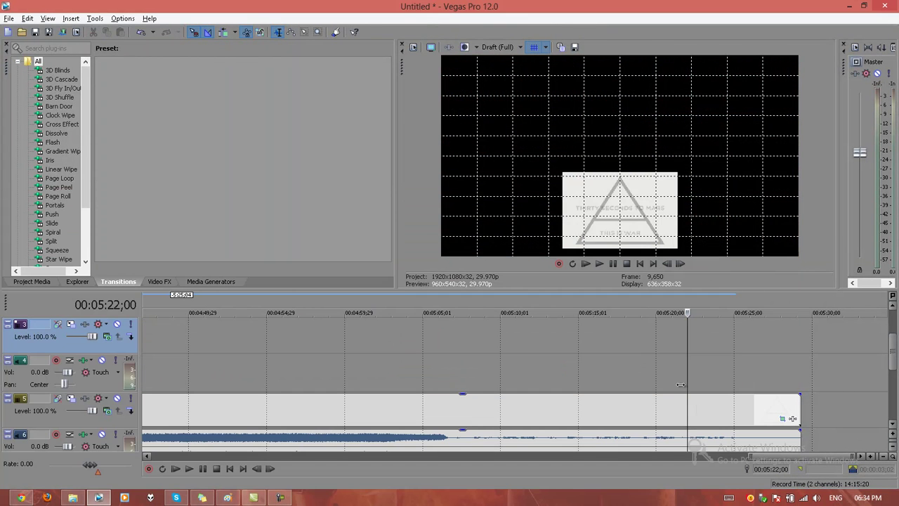
pyautogui.scroll(2, 867, 381)
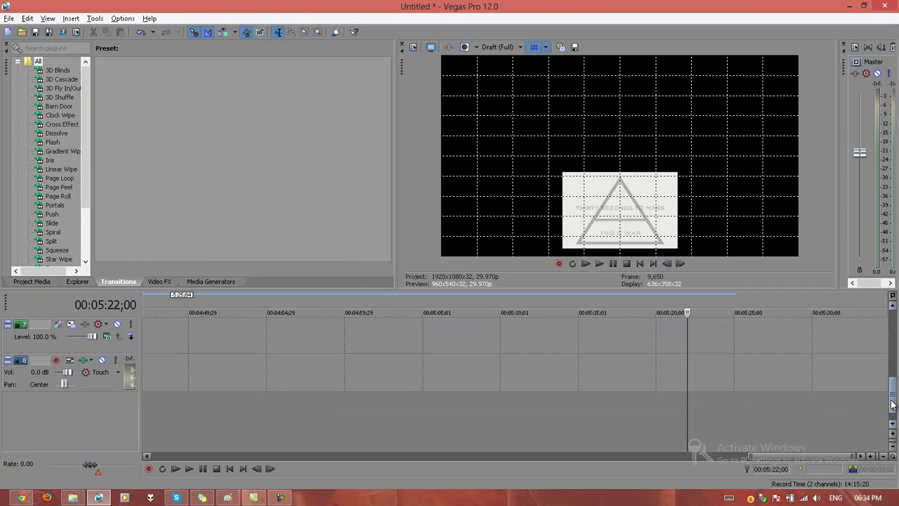
pyautogui.click(805, 369)
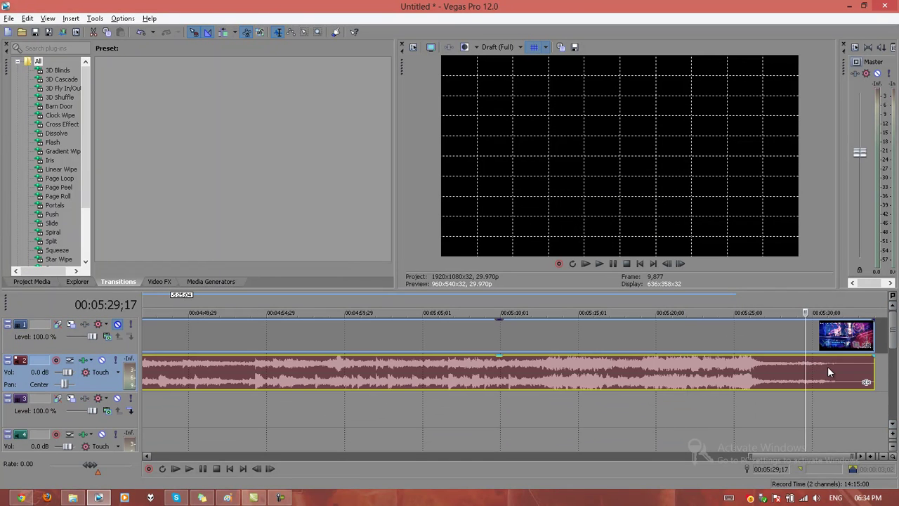
# Unmute track 1 and open Pan/Crop for the Citadel clip
pyautogui.click(859, 348)
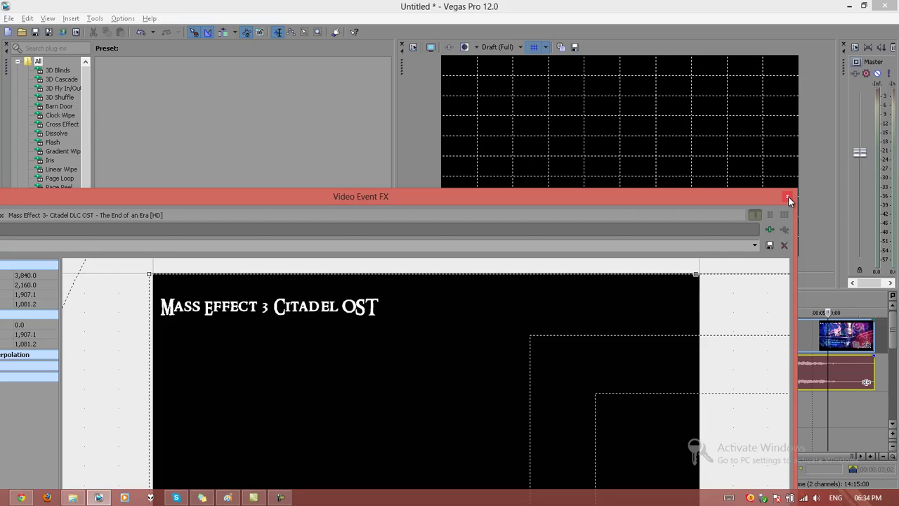
pyautogui.click(787, 195)
pyautogui.click(113, 327)
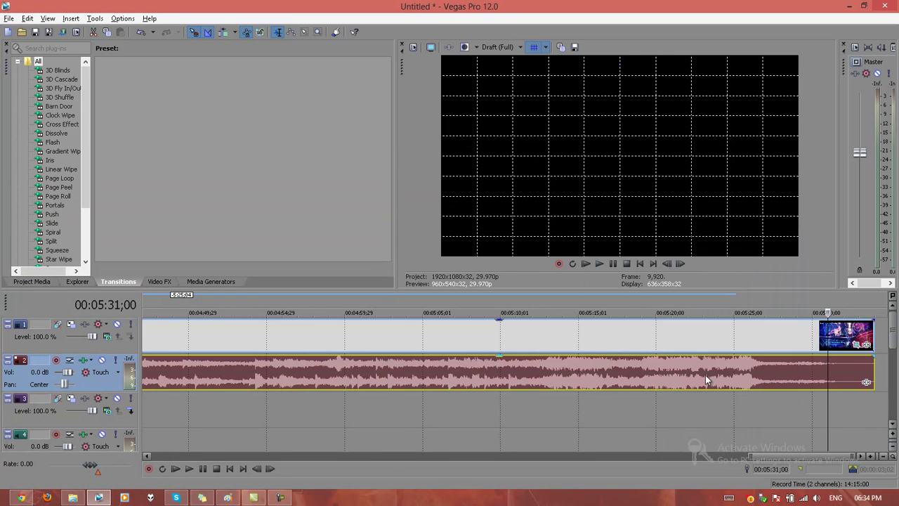
pyautogui.click(857, 349)
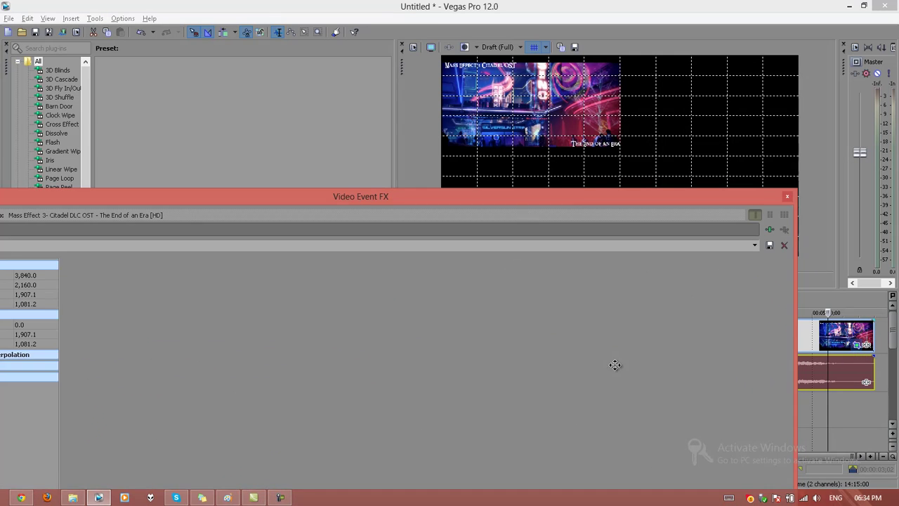
pyautogui.scroll(-3, 443, 366)
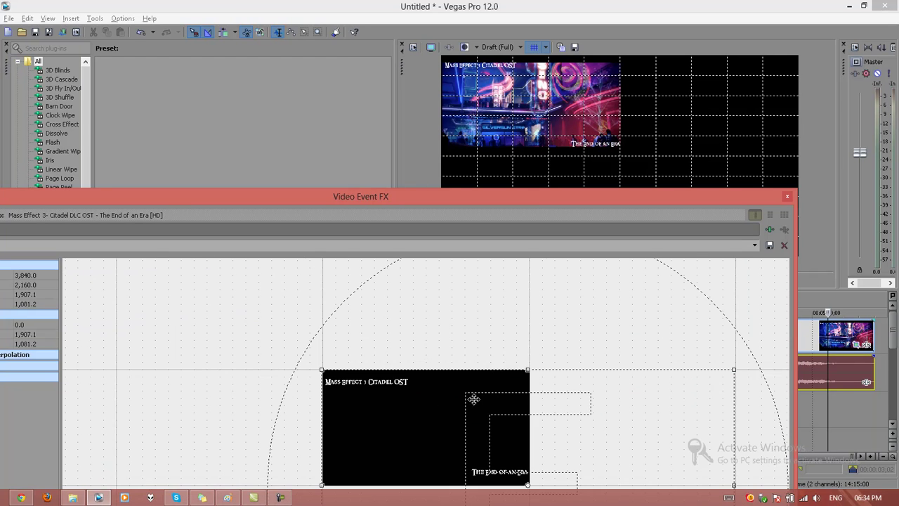
pyautogui.moveTo(261, 355); pyautogui.dragTo(229, 312)
# Shrink the Citadel crop frame to 960x540 over the neon sign, then close Pan/Crop
pyautogui.moveTo(409, 394); pyautogui.dragTo(406, 408)
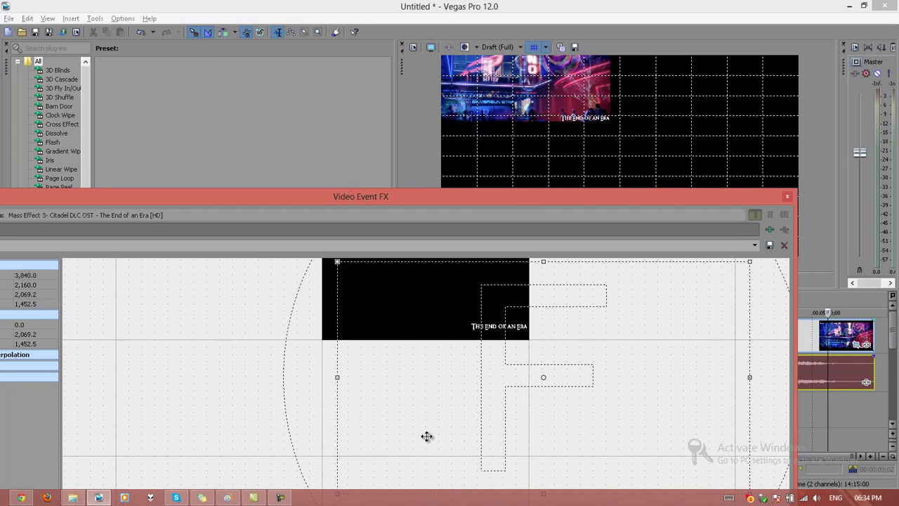
pyautogui.moveTo(225, 369); pyautogui.dragTo(271, 457)
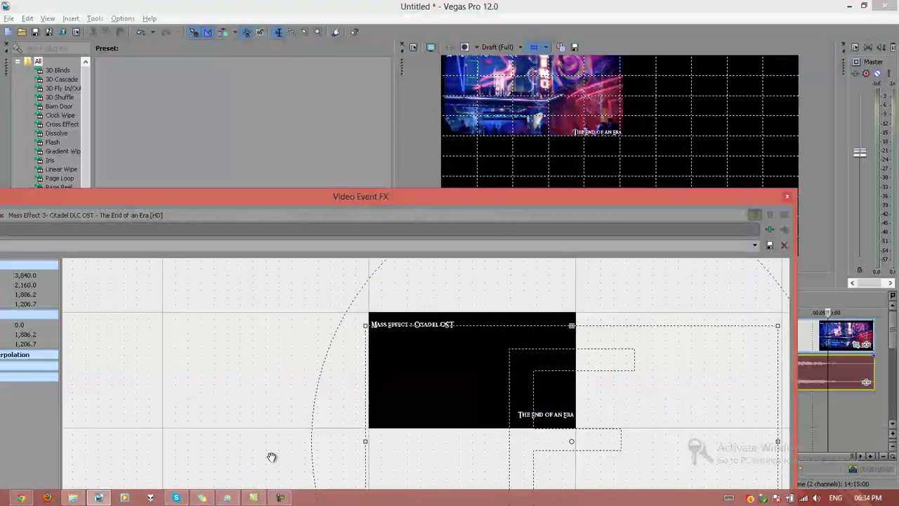
pyautogui.moveTo(495, 352)
pyautogui.mouseDown()
pyautogui.moveTo(431, 354)
pyautogui.moveTo(412, 326)
pyautogui.mouseUp()
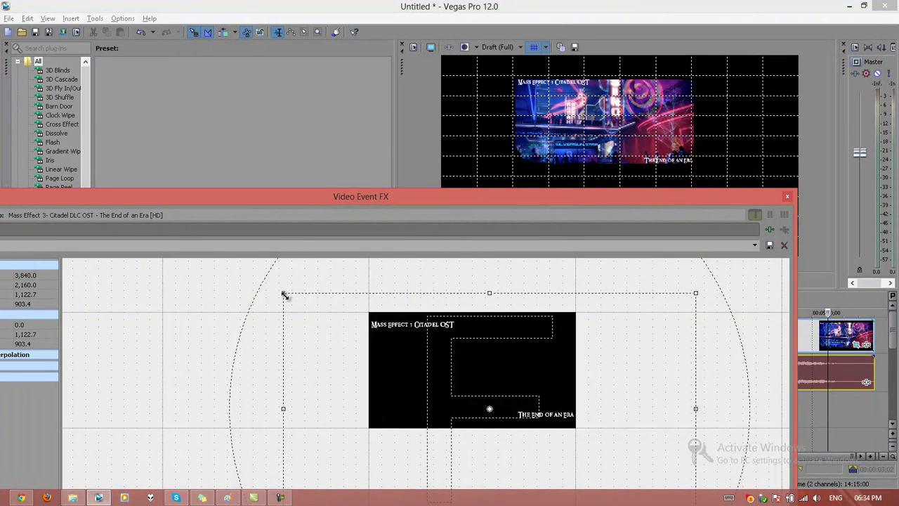
pyautogui.moveTo(284, 295); pyautogui.dragTo(344, 331)
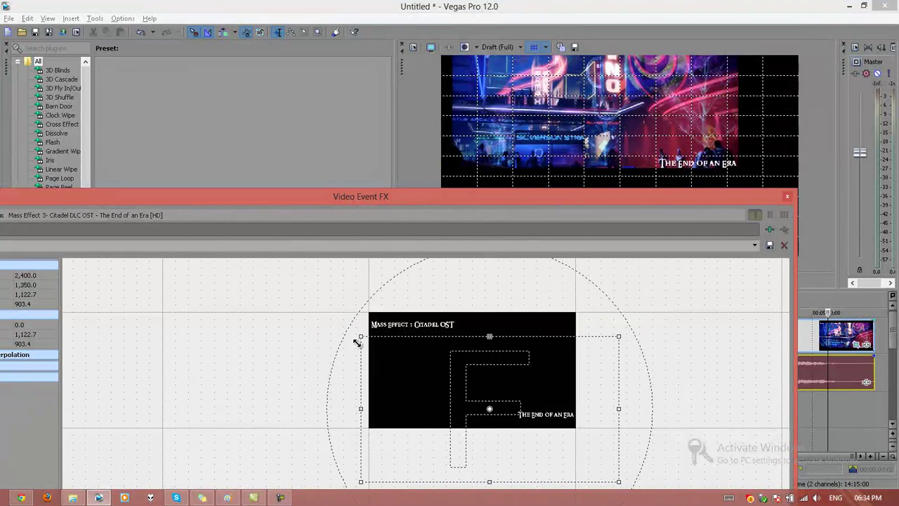
pyautogui.moveTo(344, 331); pyautogui.dragTo(394, 380)
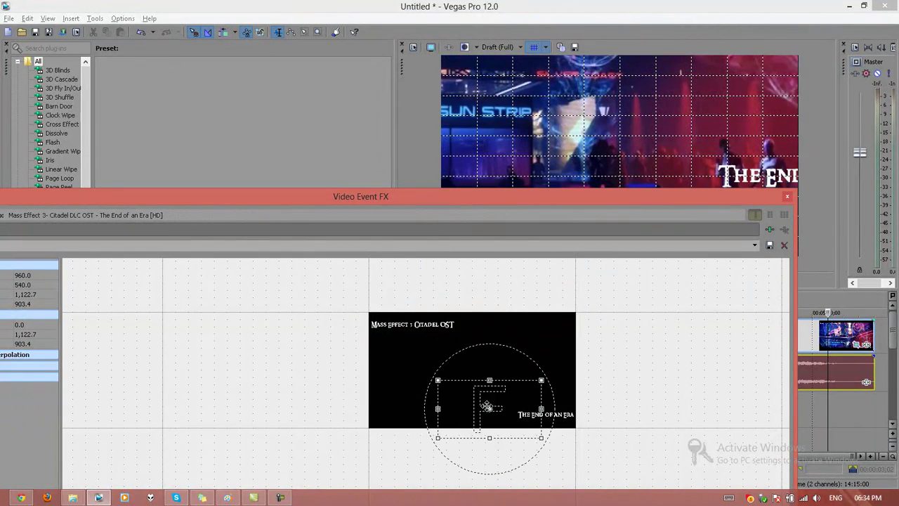
pyautogui.moveTo(493, 398); pyautogui.dragTo(494, 342)
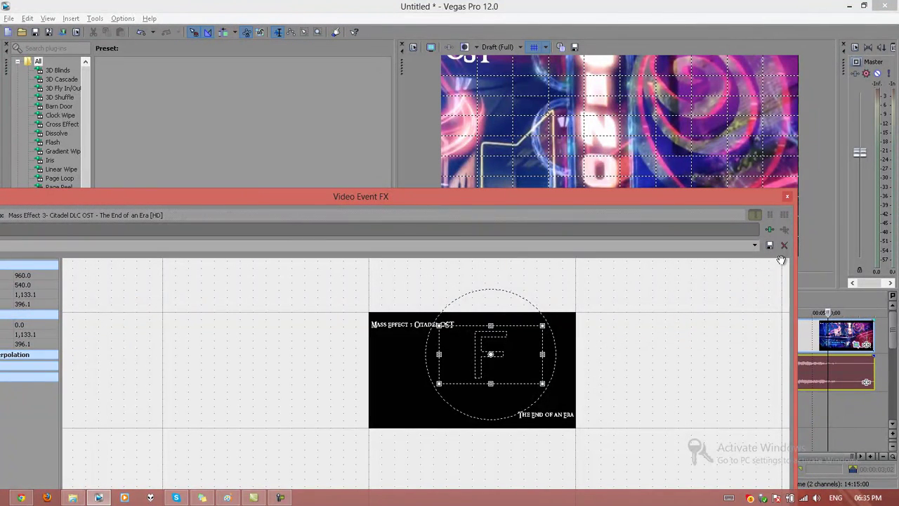
pyautogui.click(786, 198)
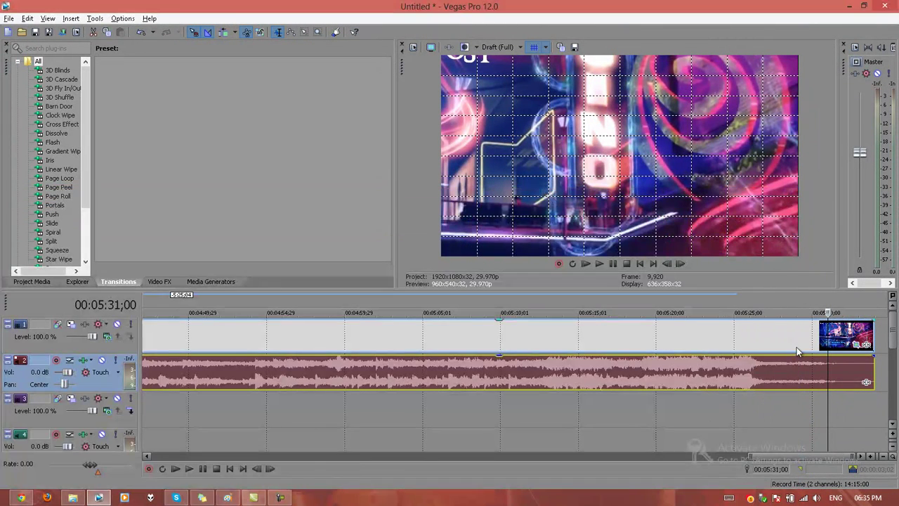